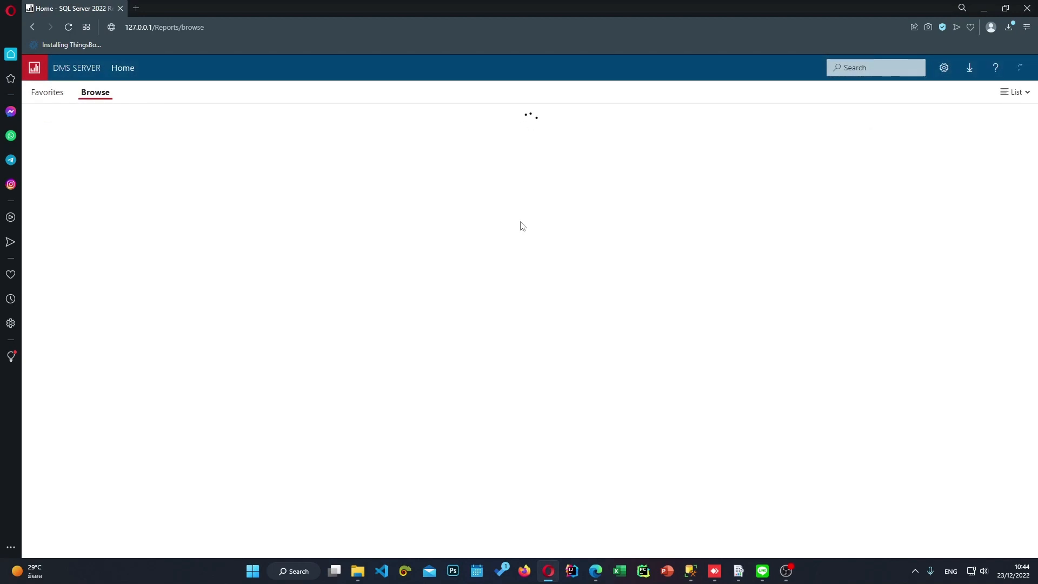
Step: Launch Microsoft Report Builder and create a blank report
click(303, 567)
click(359, 320)
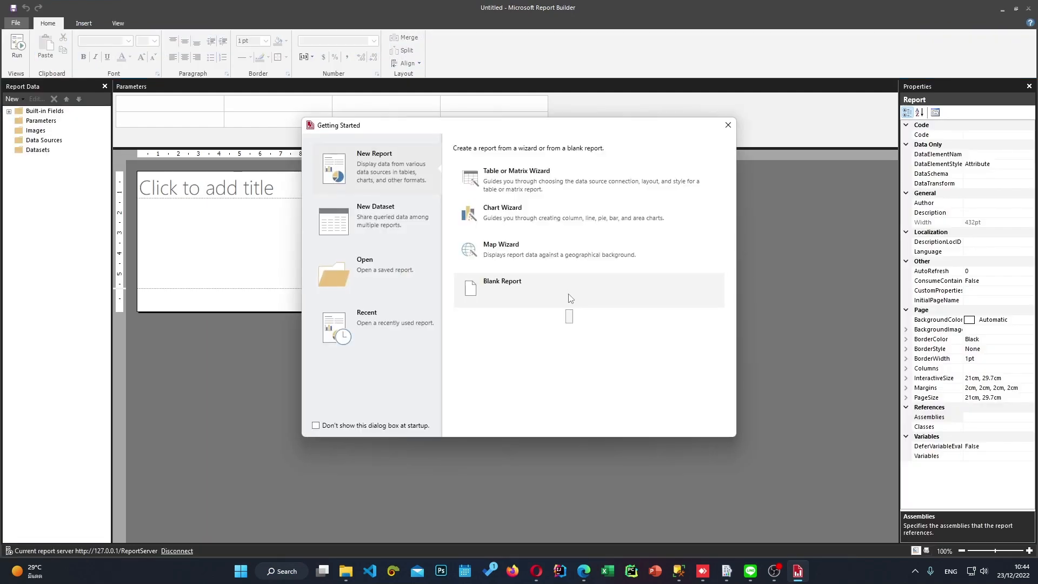
click(570, 297)
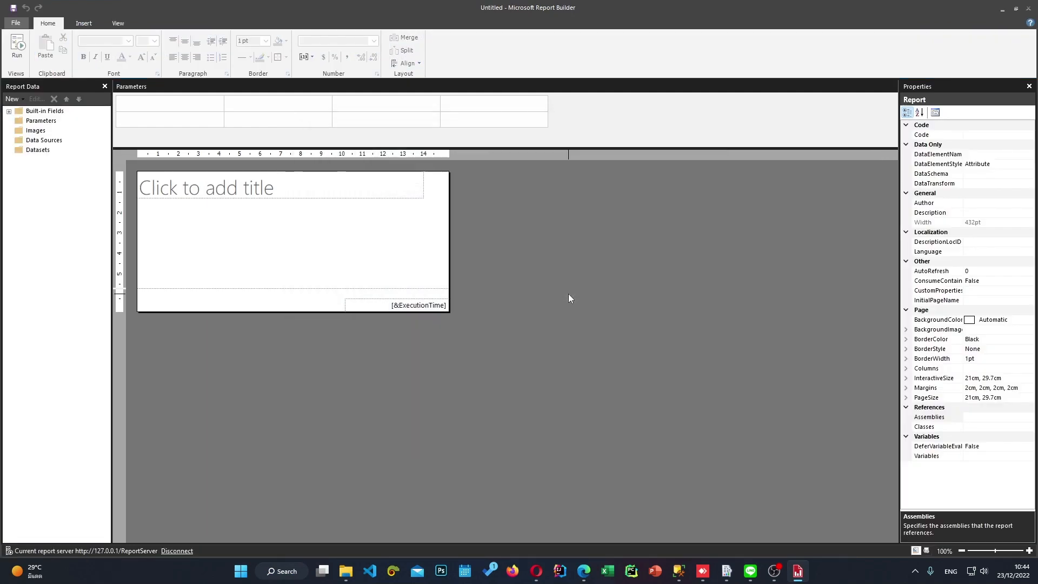
Step: Enlarge the report body to about 354 mm wide and 165 mm high, and delete the title placeholder
drag(450, 313, 860, 525)
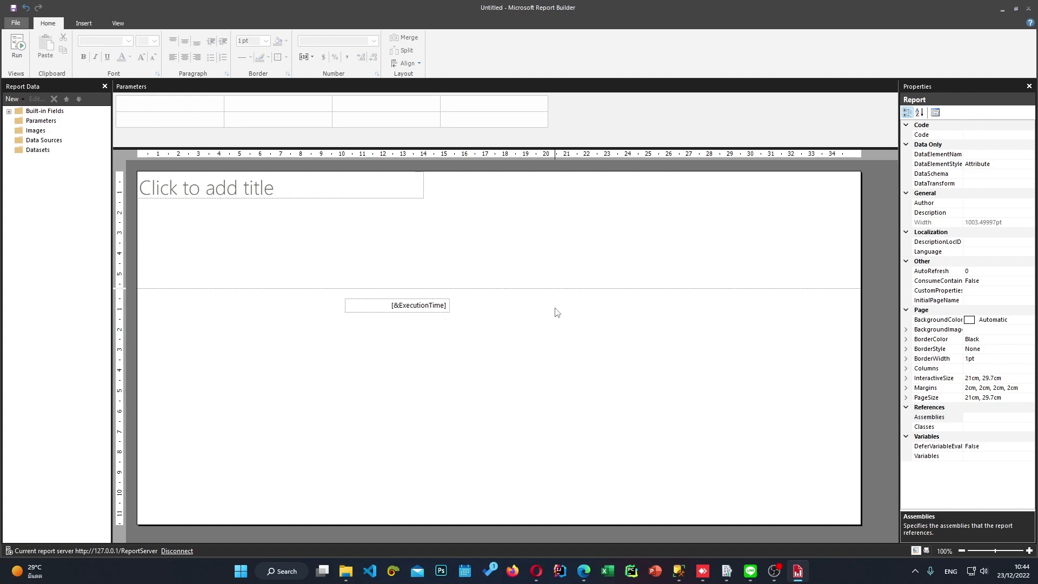
drag(559, 289, 572, 508)
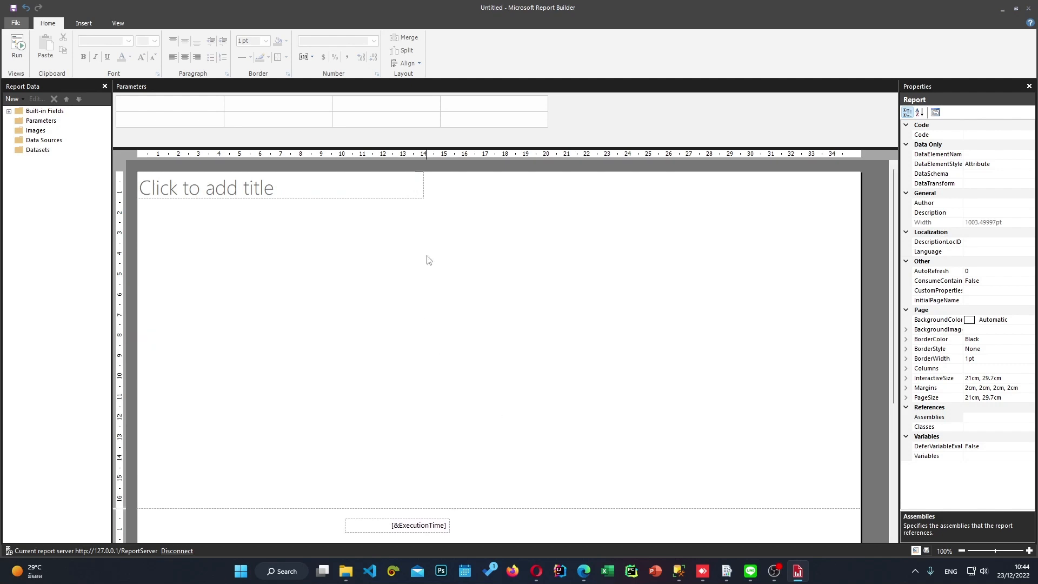
click(420, 198)
key(Delete)
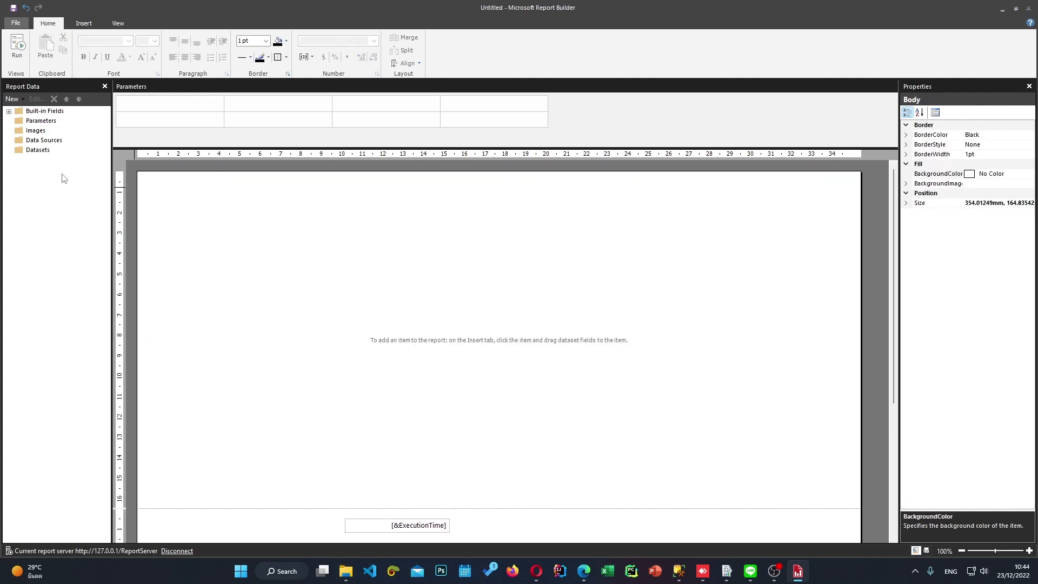
Step: Add a dataset named SQL and set it to be embedded in the report
right_click(41, 151)
click(73, 160)
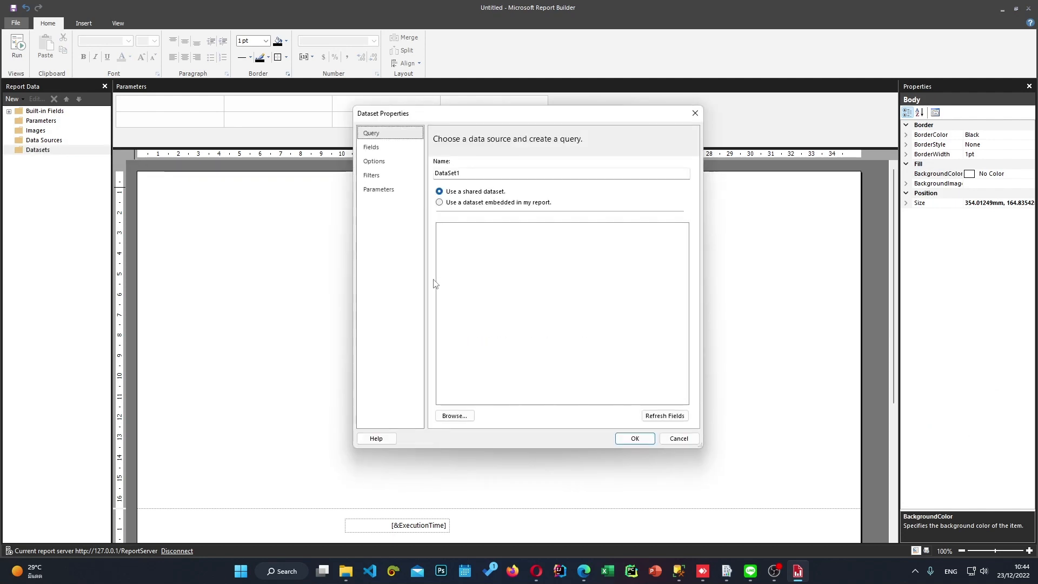
double_click(461, 175)
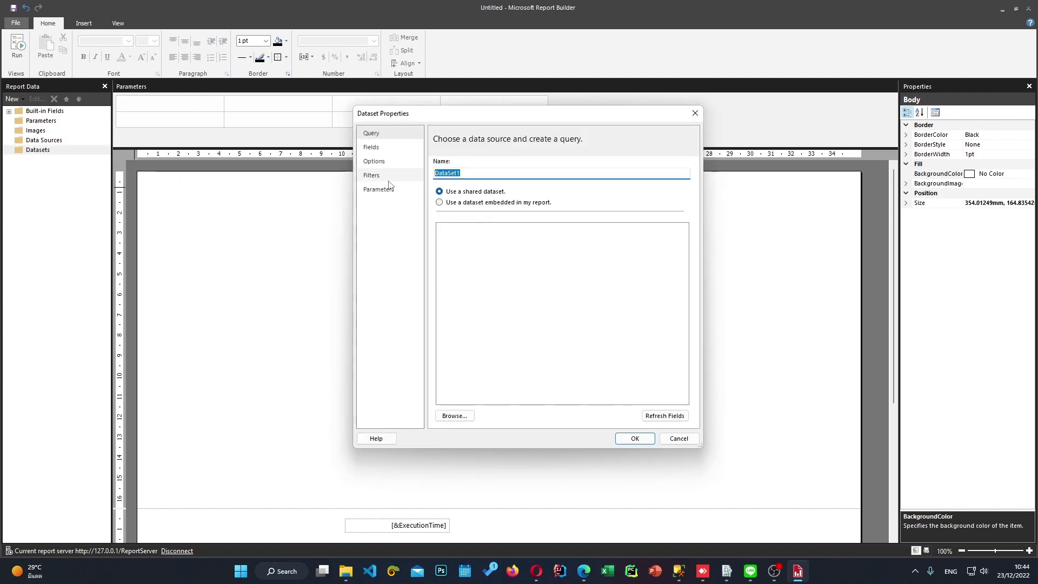
text(SQL)
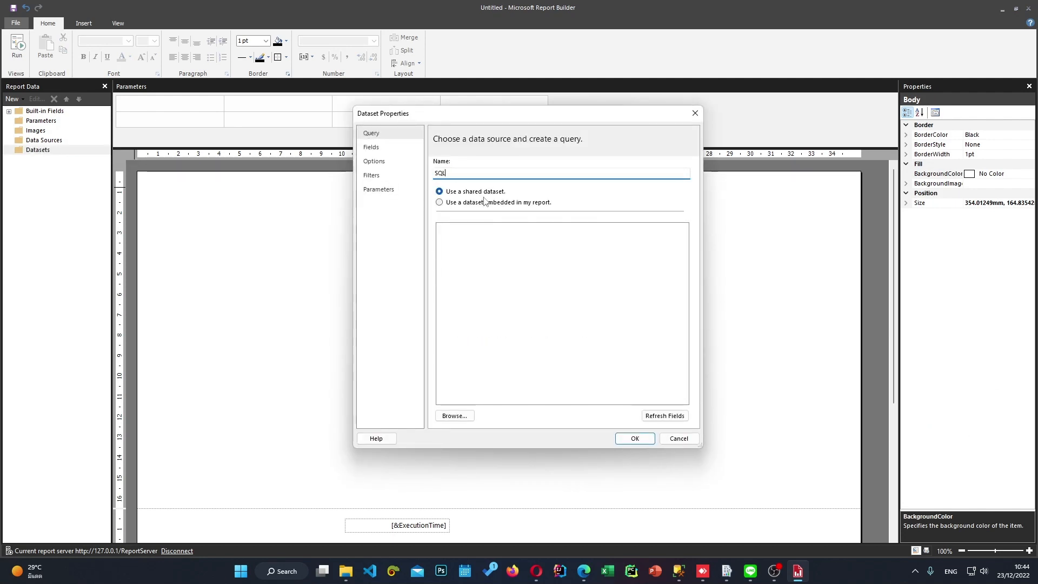
click(486, 202)
Step: Create a new data source named SQL with a connection embedded in the report, and open its connection builder
click(616, 236)
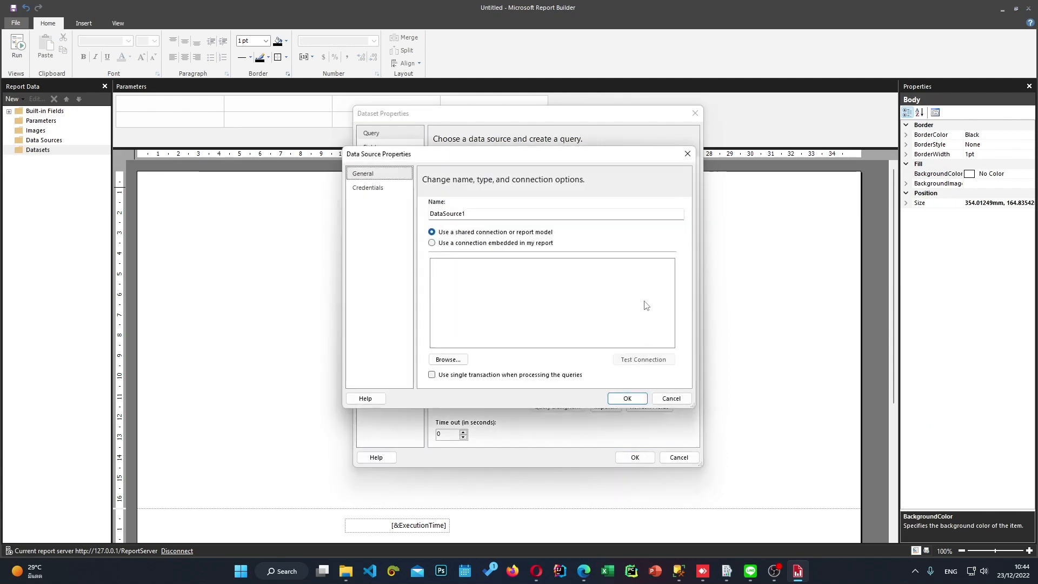
click(461, 242)
double_click(471, 213)
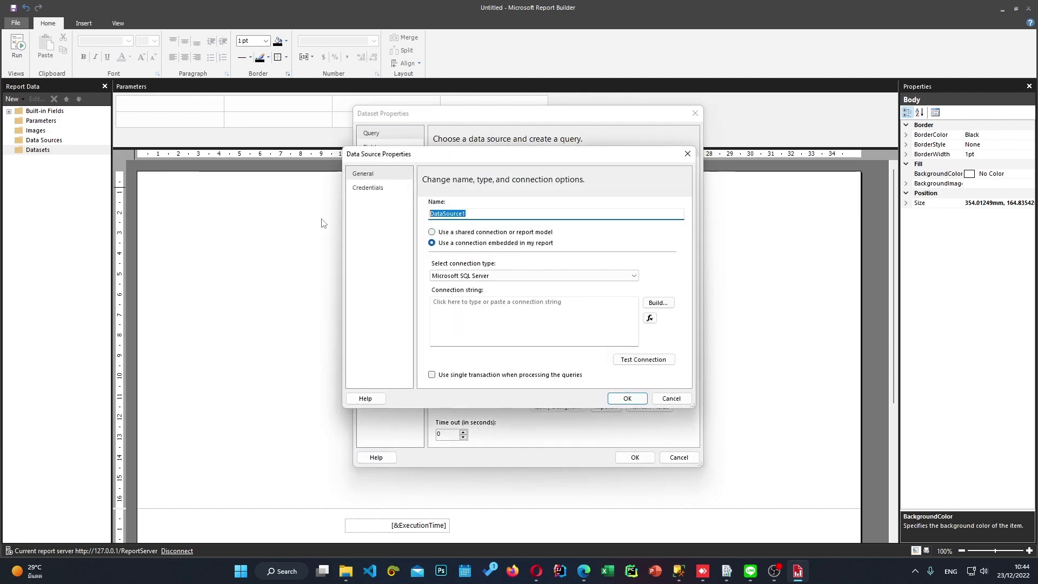
text(SQL)
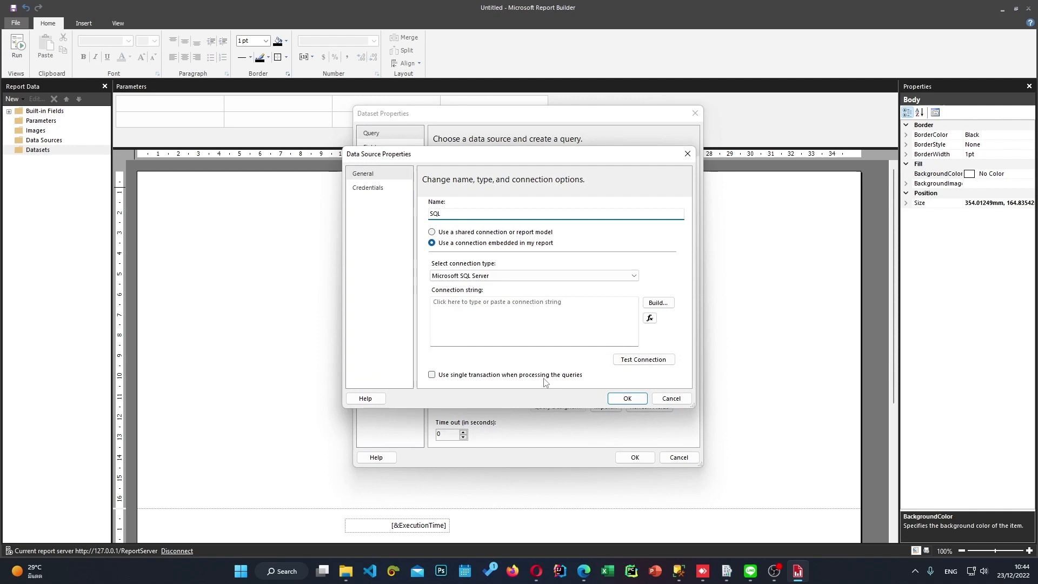
click(658, 303)
text(CONVERT(varchar,timestamp,101) AS DateTime)
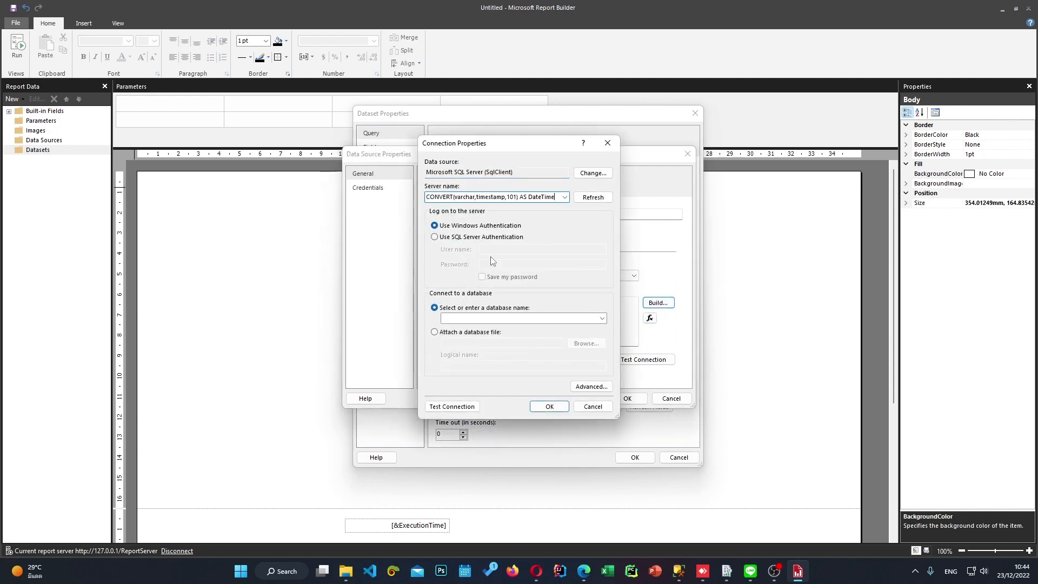
drag(554, 198, 375, 204)
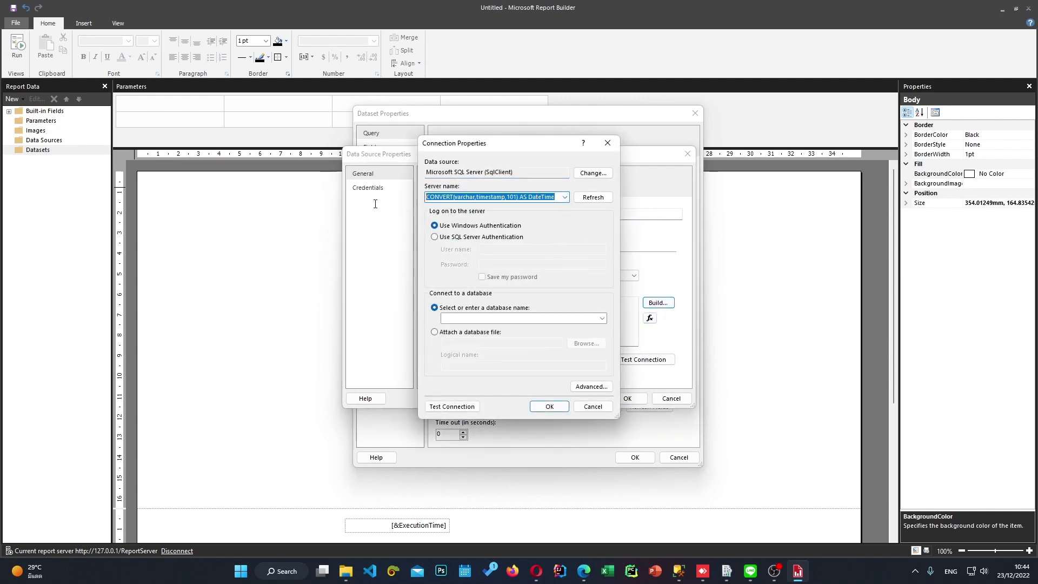
key(BackSpace)
Step: Copy the server name DMS\SQLEXPRESS from SQL Server Management Studio's connection dialog and paste it as the server name in Report Builder's connection properties
click(688, 574)
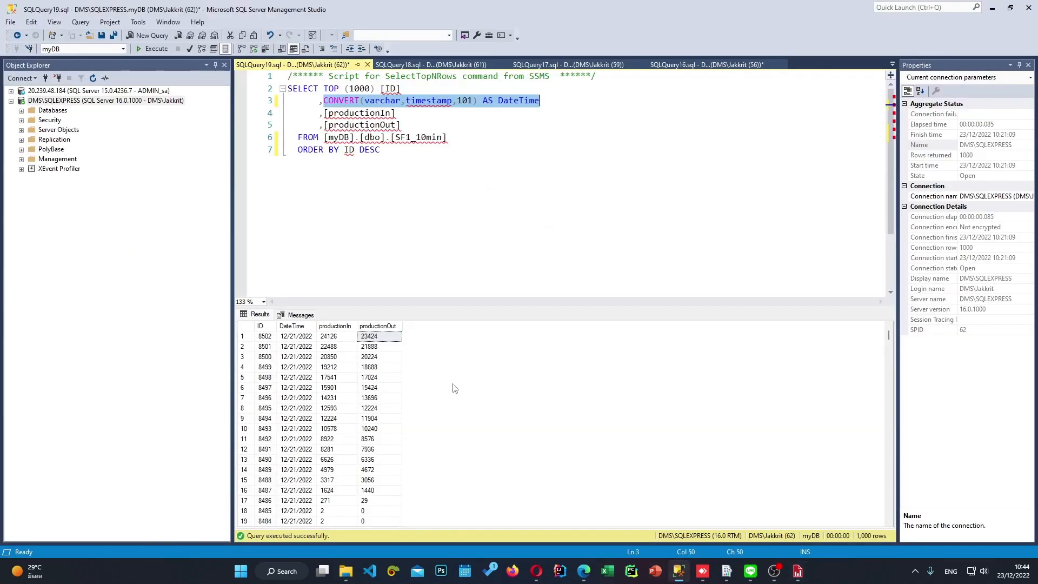
right_click(63, 101)
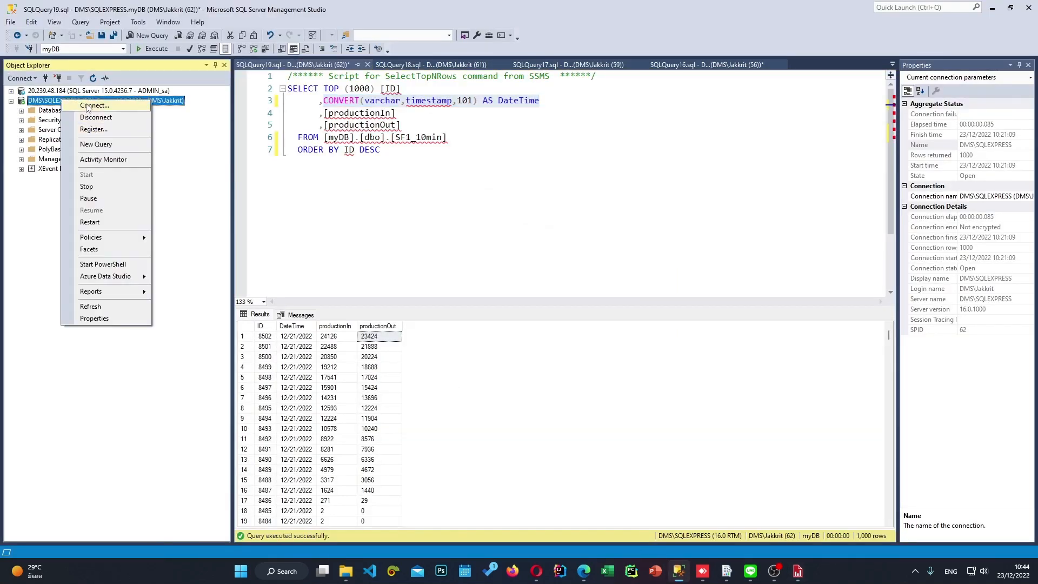
click(95, 106)
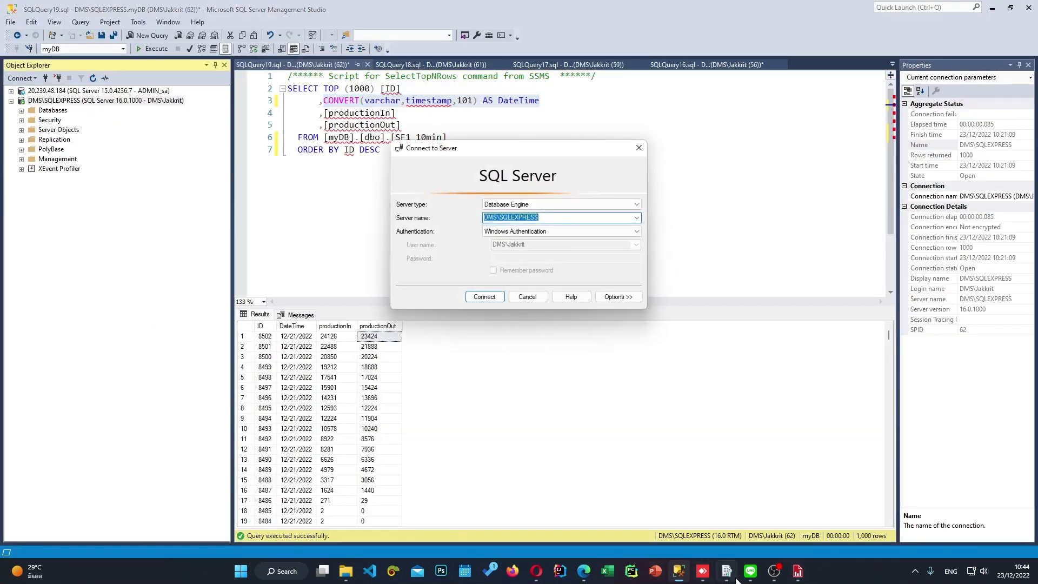
click(797, 571)
key(ctrl+v)
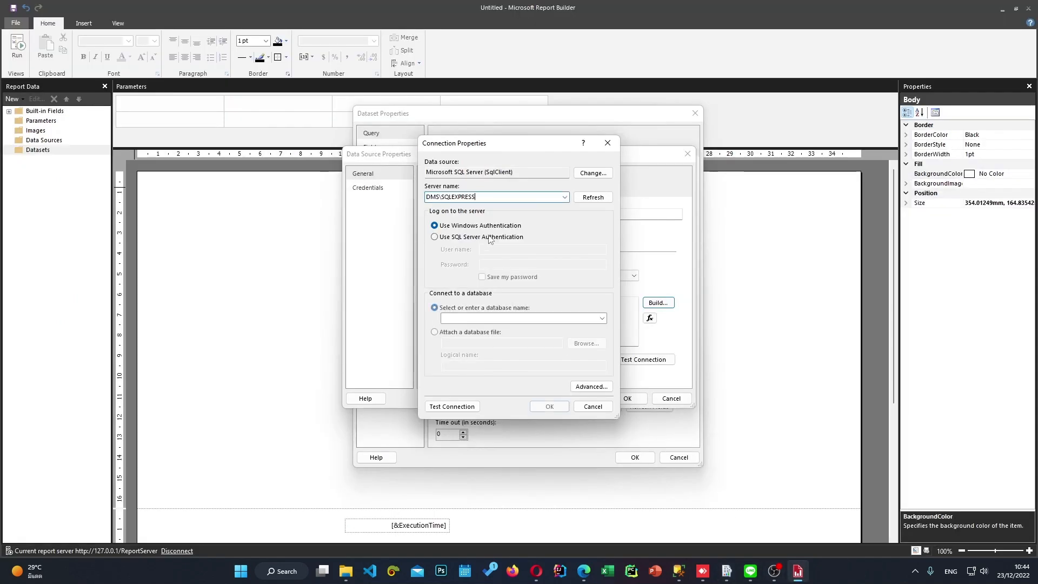
Step: Use Windows Authentication for the connection and select the myDB database
click(502, 237)
click(435, 226)
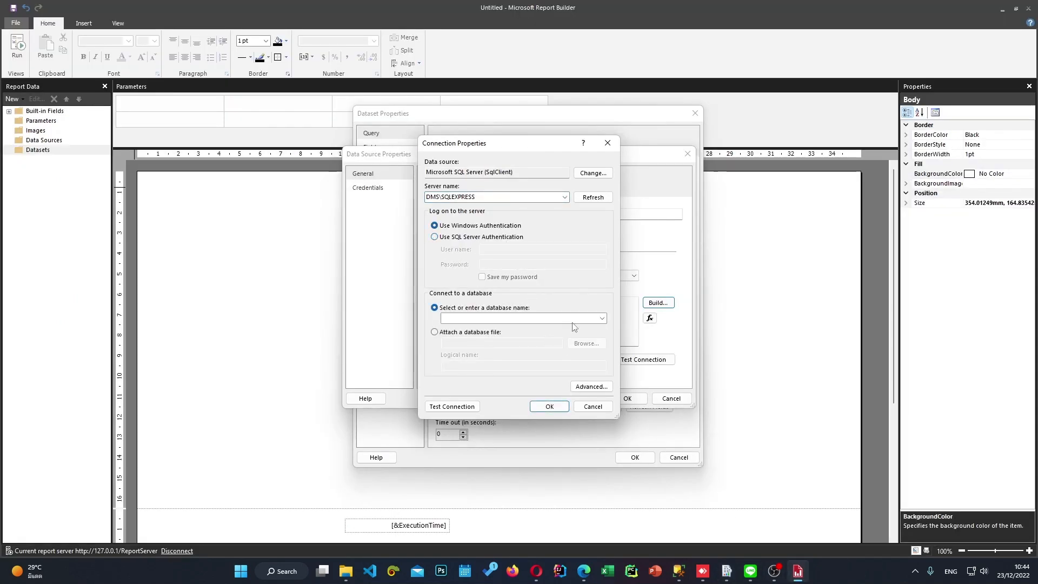
click(602, 318)
click(540, 352)
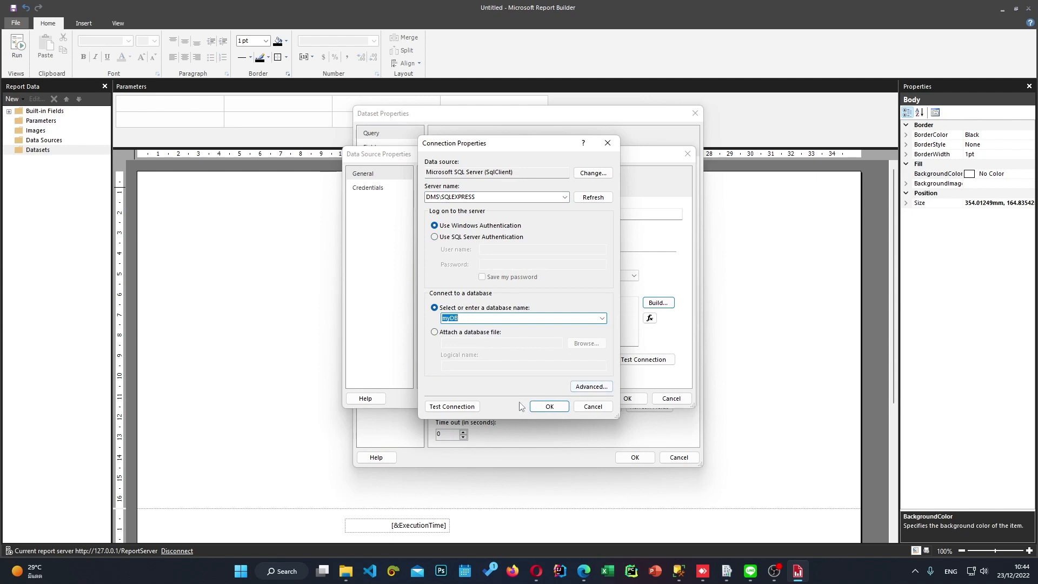
Step: Test the database connection and accept the connection and data source settings
click(452, 407)
click(543, 322)
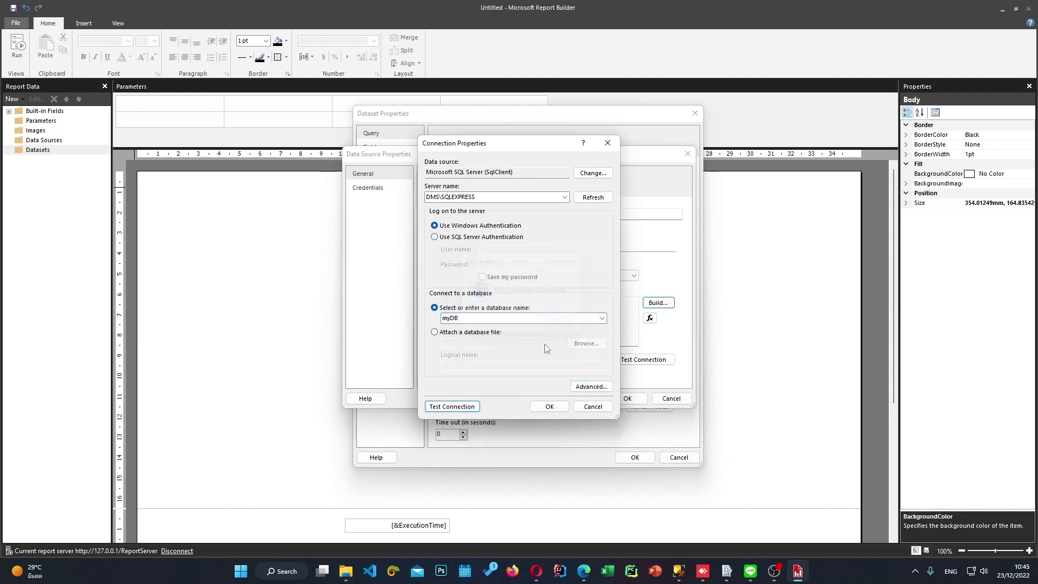
click(550, 407)
click(627, 398)
Step: Keep SQL as the data source and rename the dataset as Chart_Resport
click(490, 311)
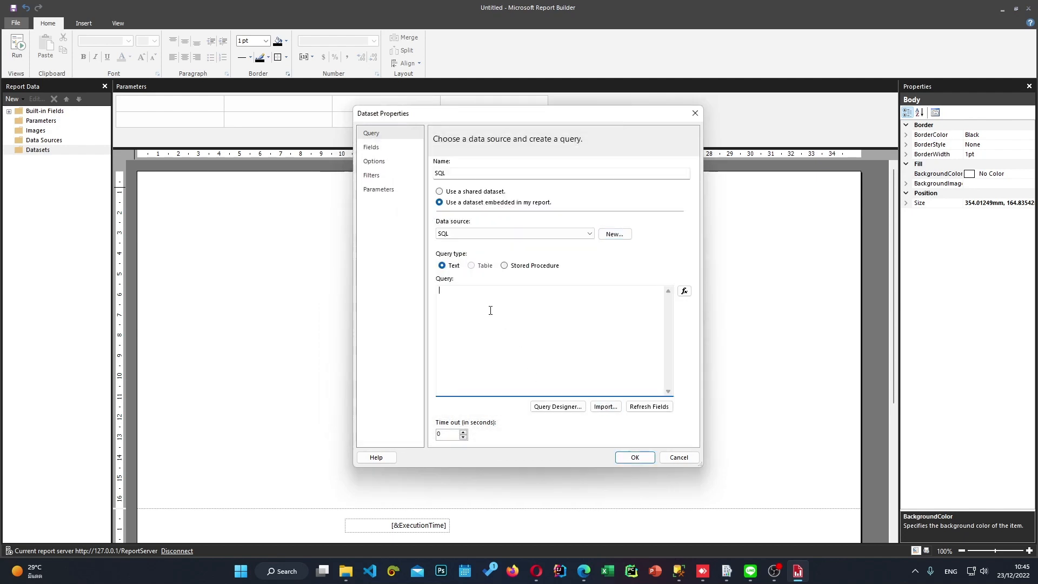
click(487, 235)
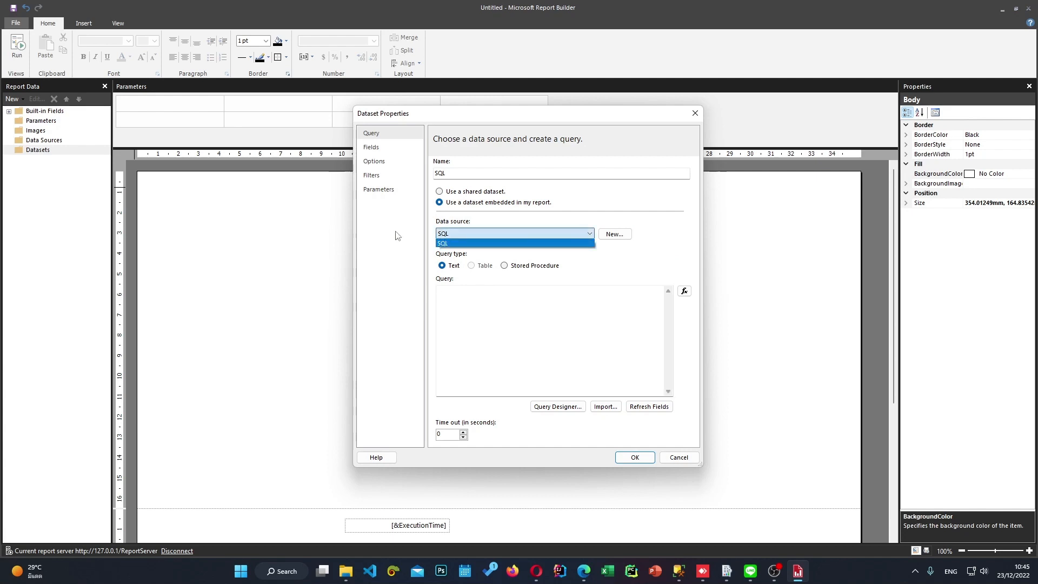
click(597, 241)
double_click(504, 179)
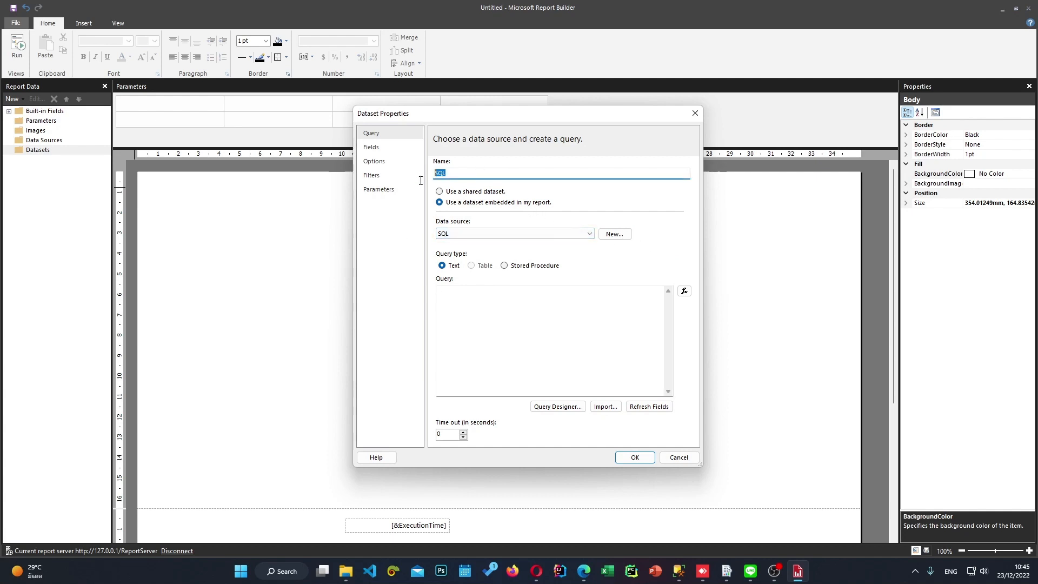
text(Resport)
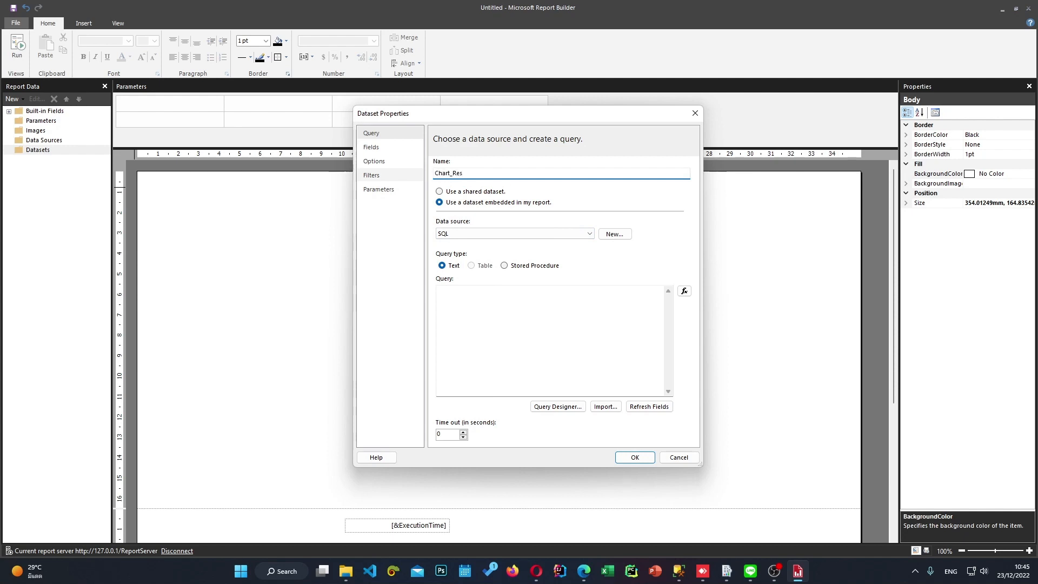
Step: Build the dataset query in the Query Designer from all fields of the SF1_10min table
click(526, 317)
click(552, 409)
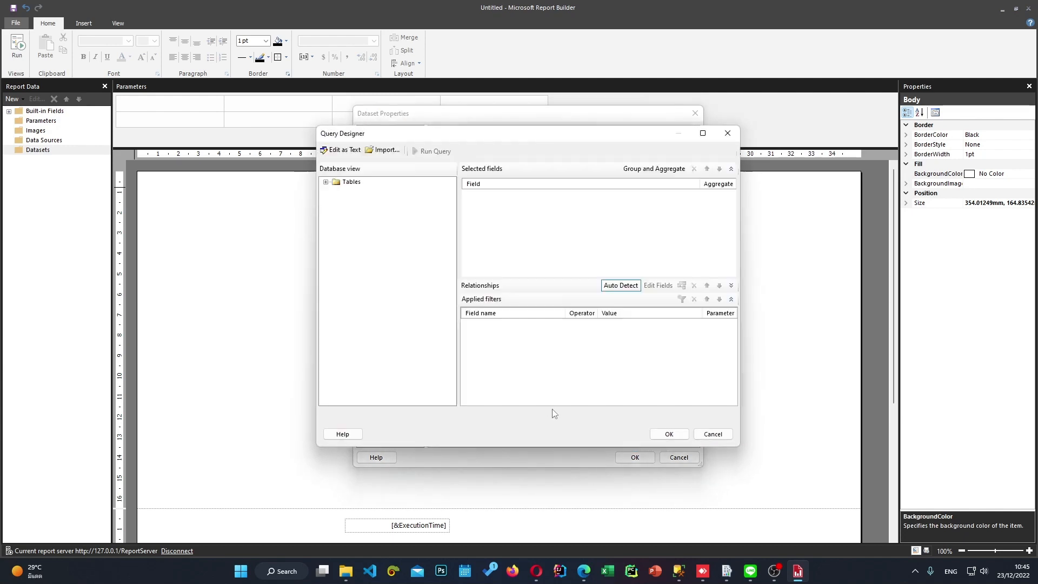
click(326, 182)
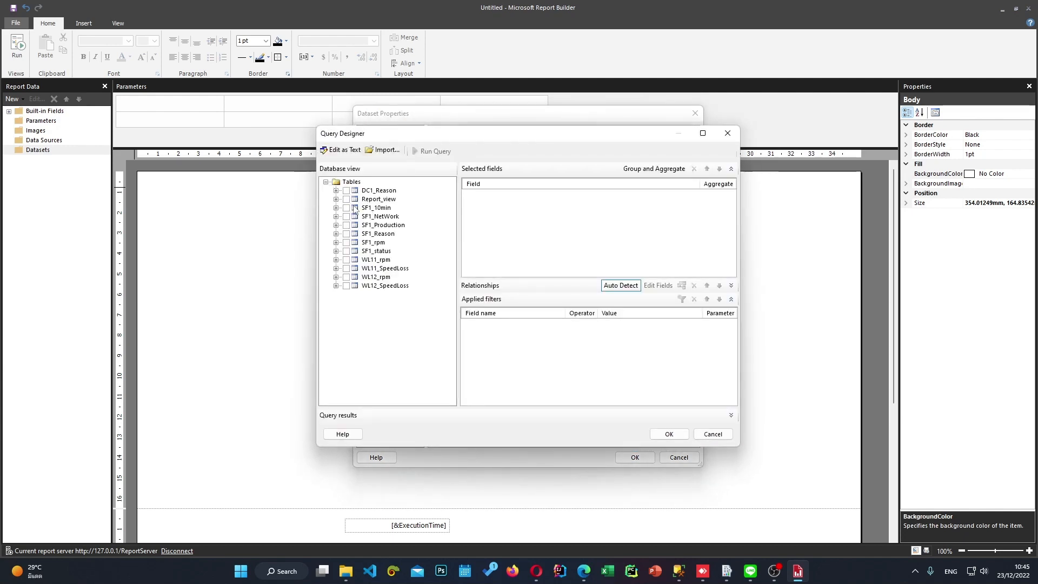
click(347, 208)
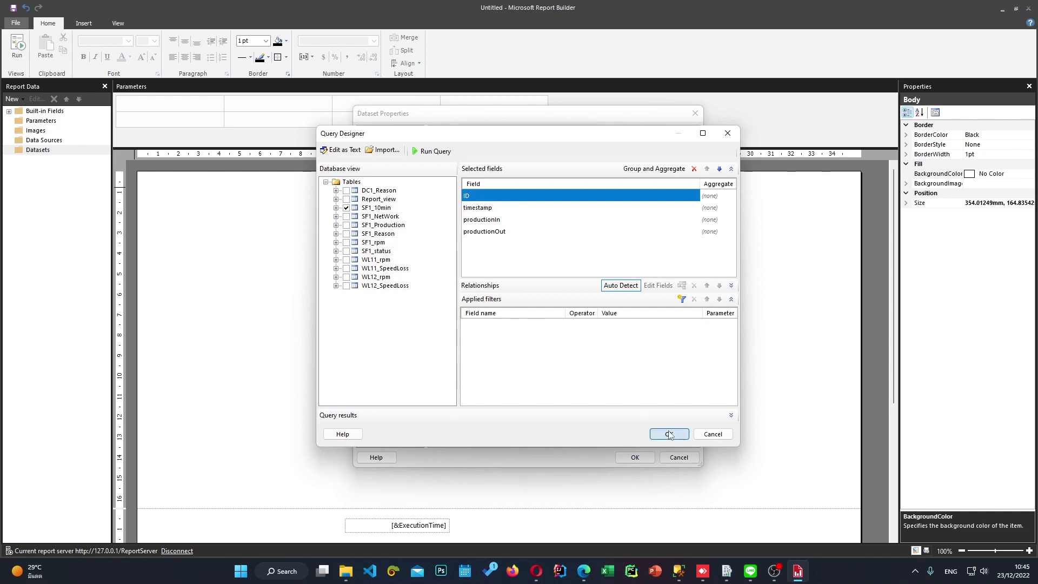
click(669, 433)
Step: Append a WHERE keyword with a blank condition line and ORDER BY ID ASC to the dataset query
click(494, 337)
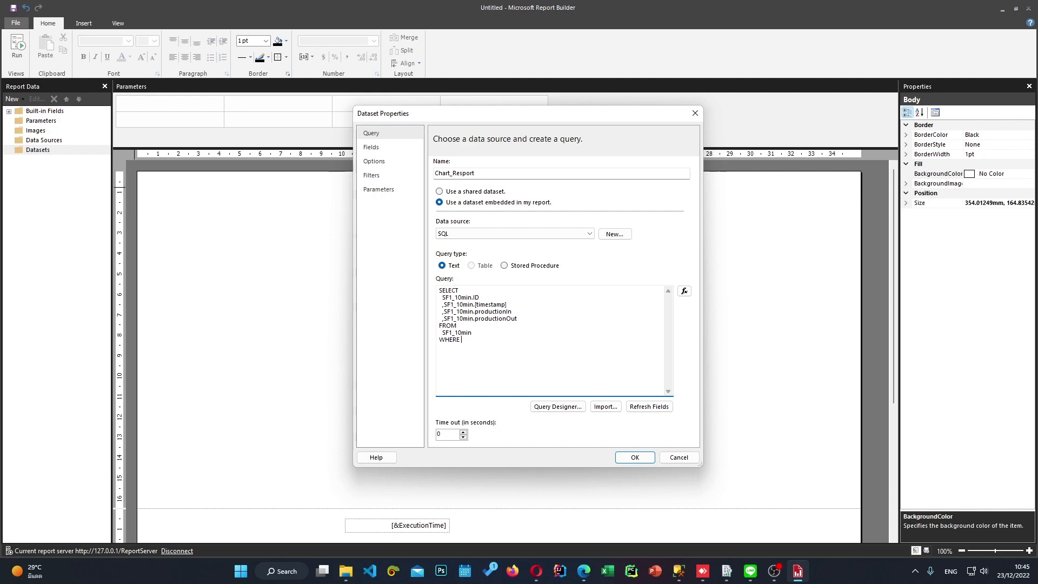
text(DMS\SQLEXPRESS)
Step: Switch to SQL Server Management Studio, cancel the open server connection dialog, and return to Report Builder
click(678, 571)
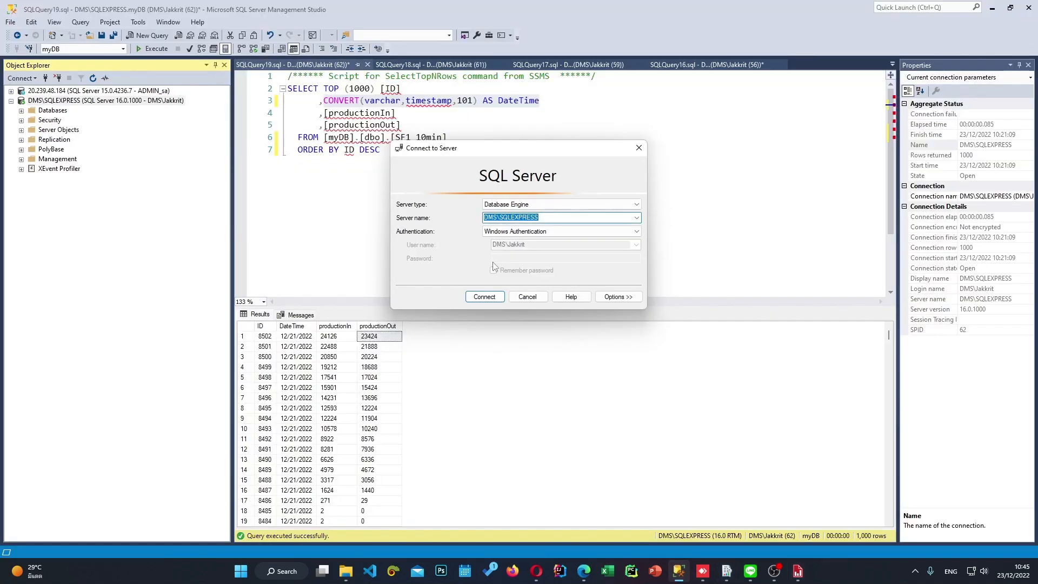
click(528, 297)
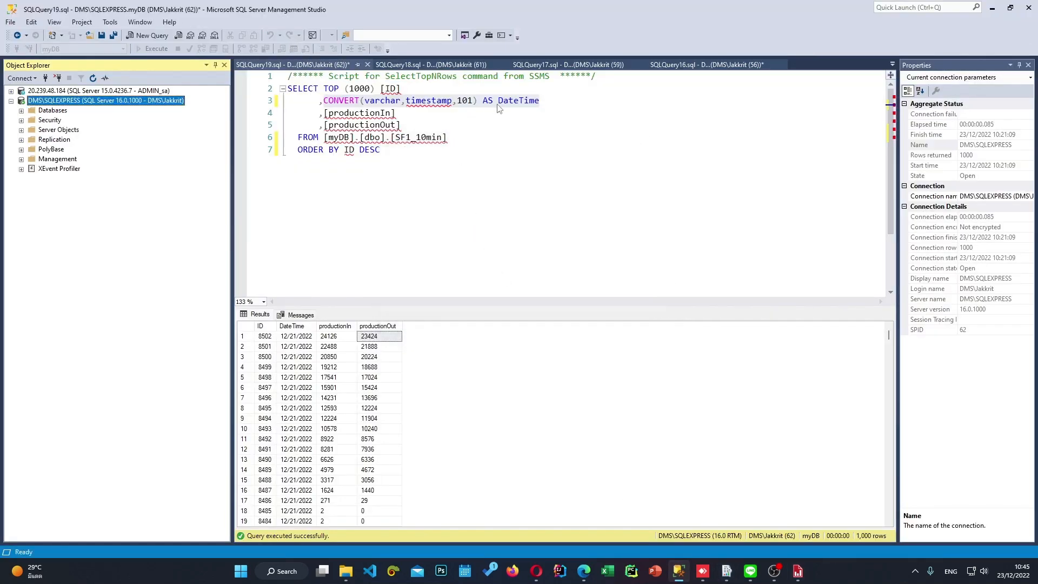
click(798, 571)
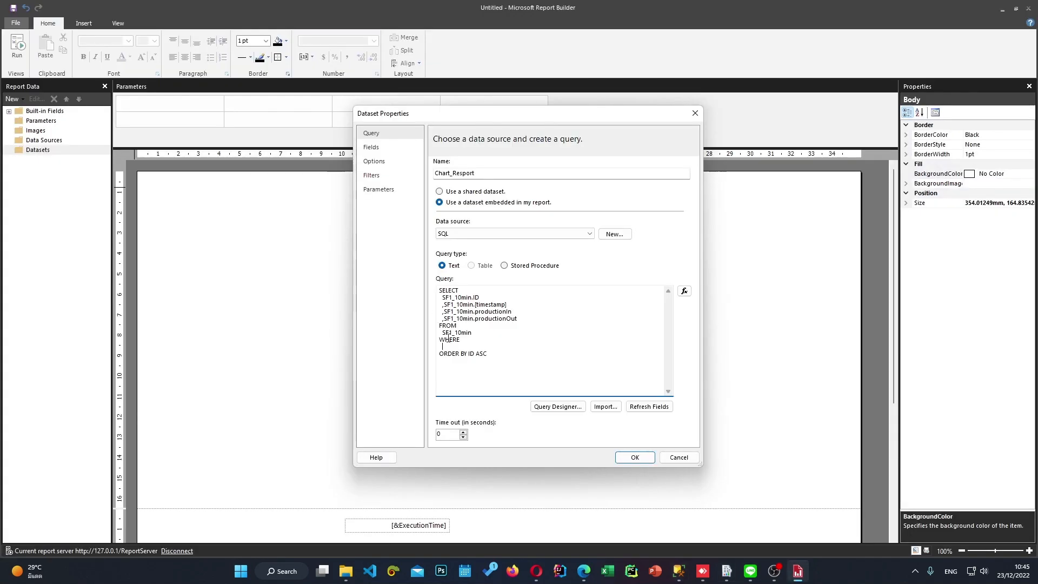
text(DMS\SQLEXPRESS)
drag(493, 347, 444, 349)
key(BackSpace)
click(679, 571)
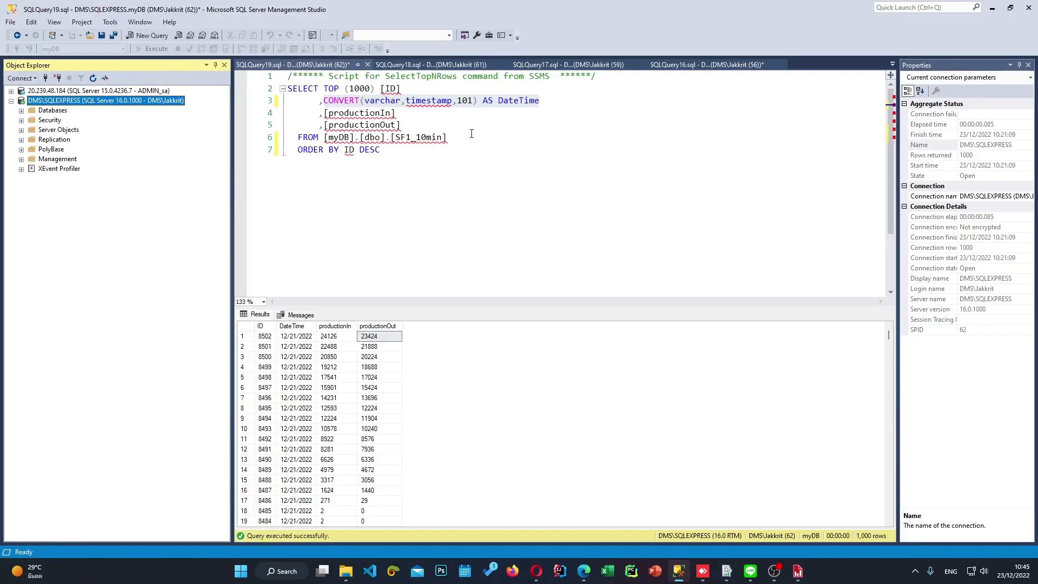
right_click(489, 106)
key(Escape)
drag(477, 101, 328, 101)
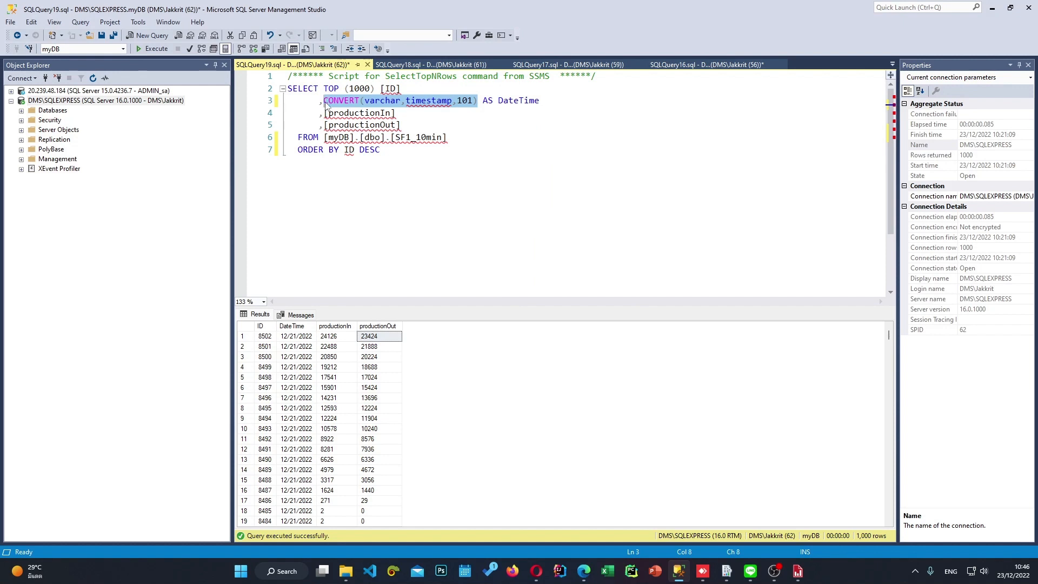
click(798, 571)
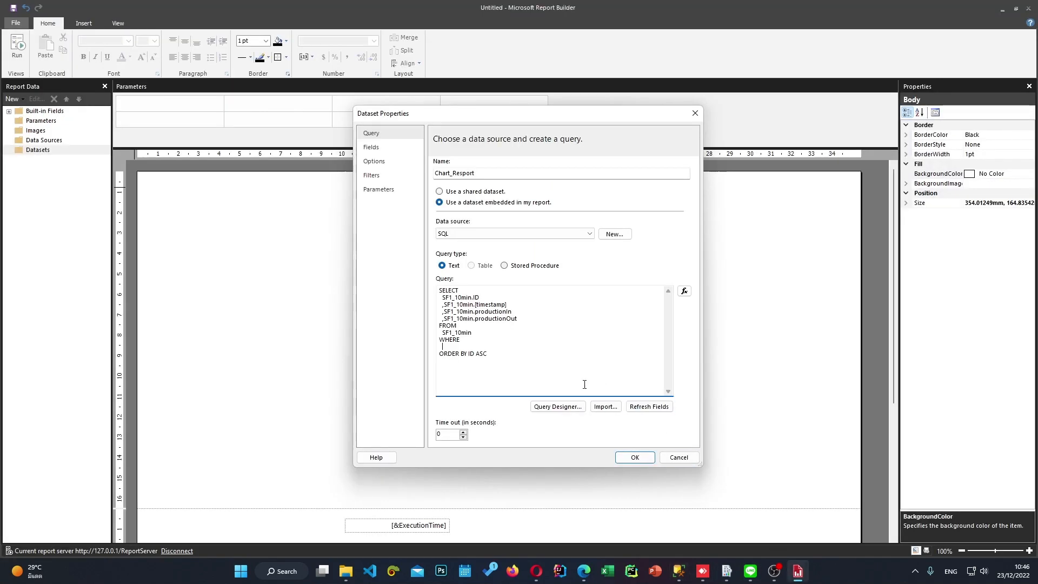
text(CONVERT(varchar,timestamp,101))
text(=)
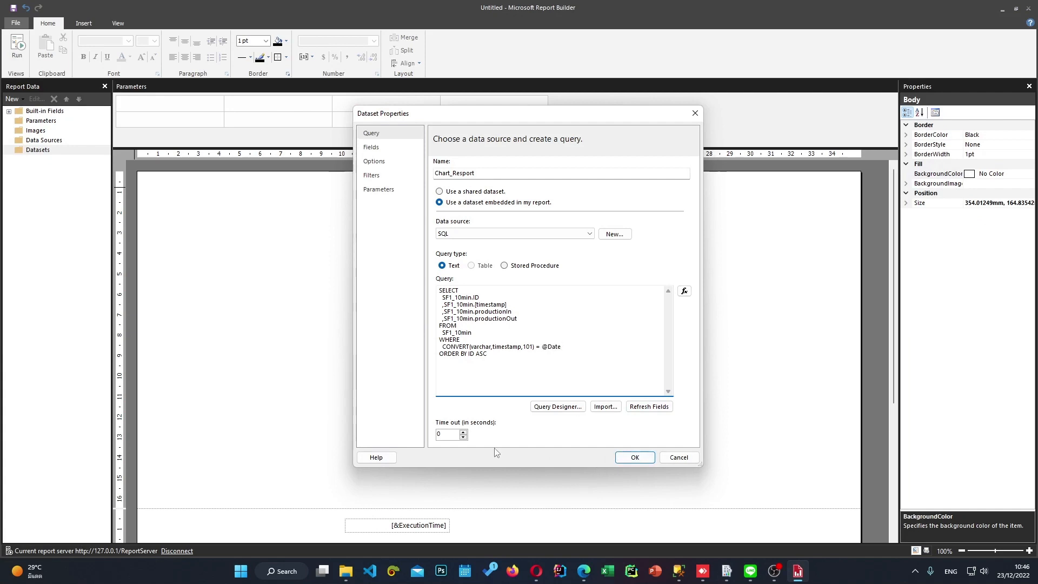
Step: Save the Chart_Resport dataset and set the Date parameter's data type to Date/Time
click(451, 436)
click(633, 458)
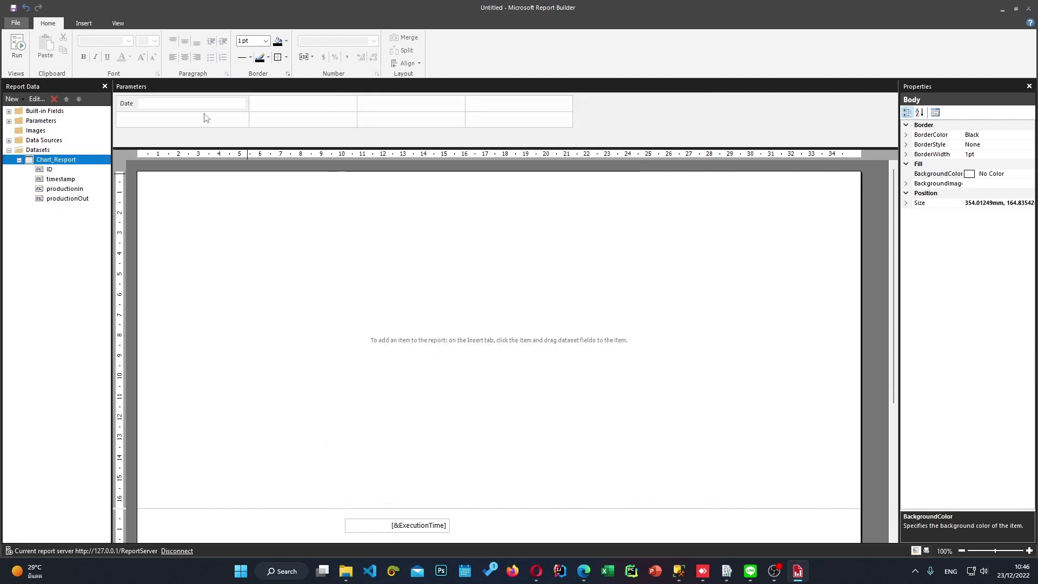
right_click(131, 108)
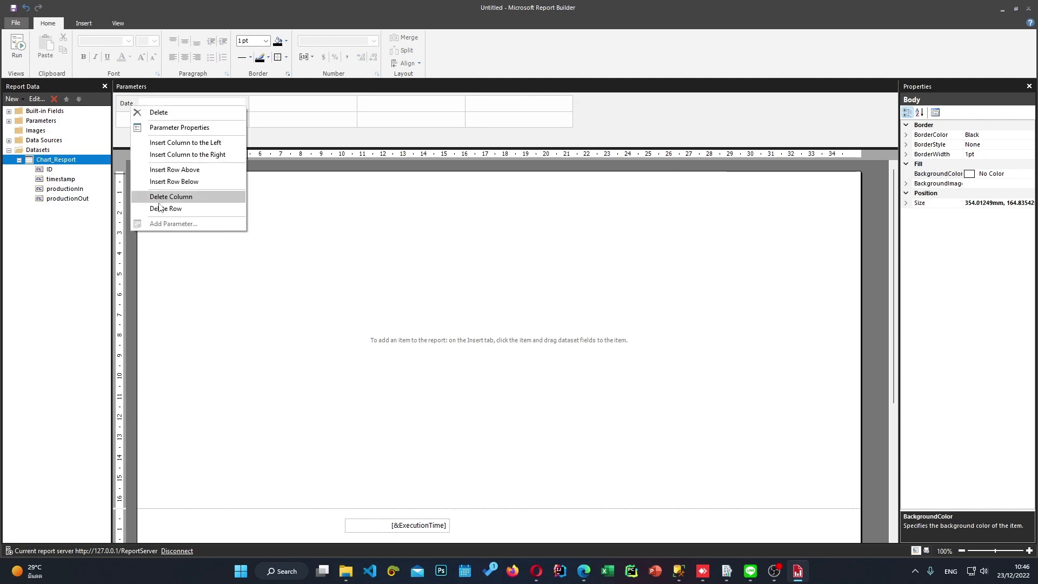
click(179, 128)
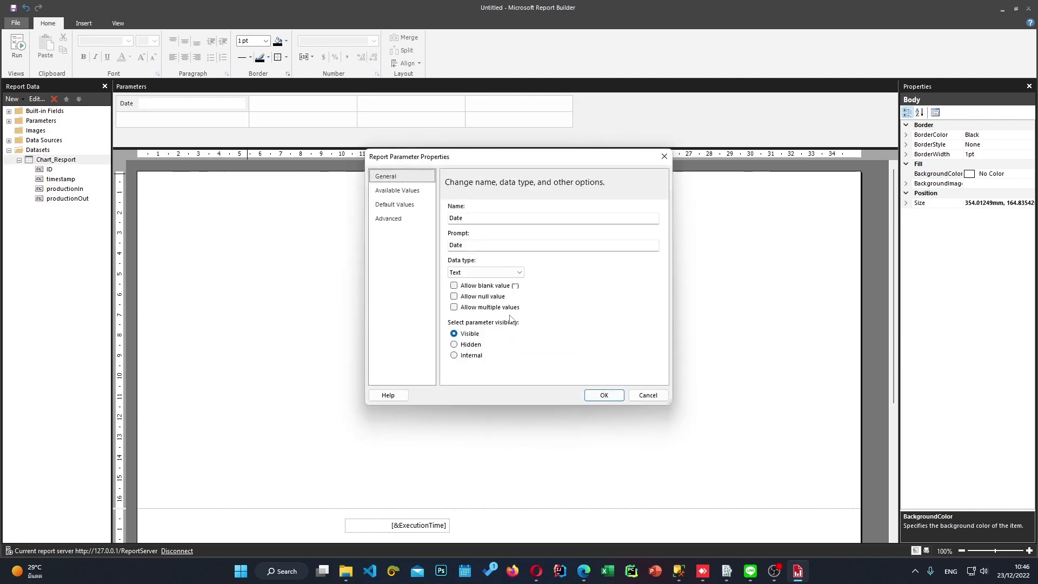
click(484, 272)
click(468, 297)
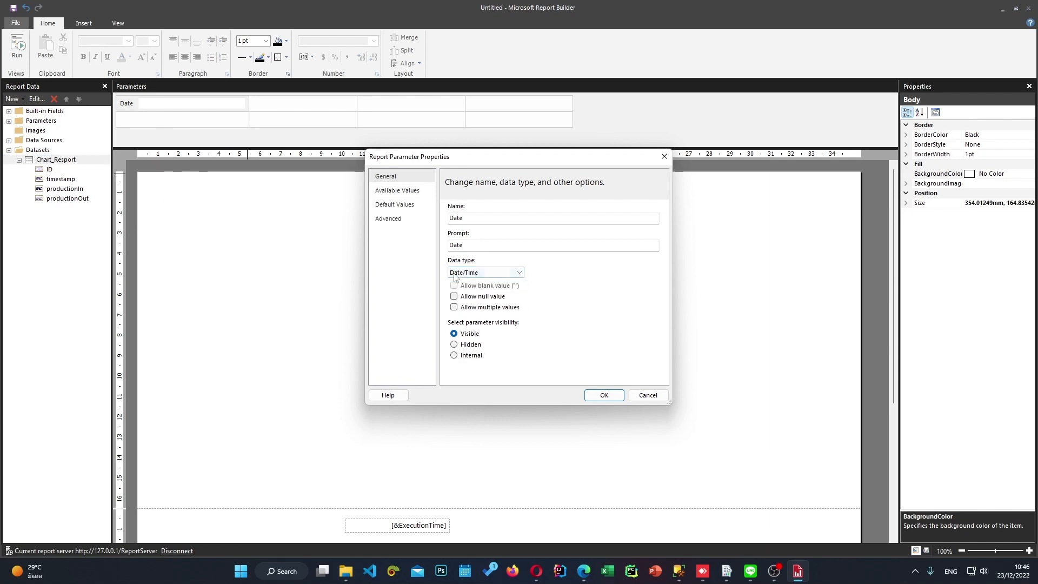
click(595, 396)
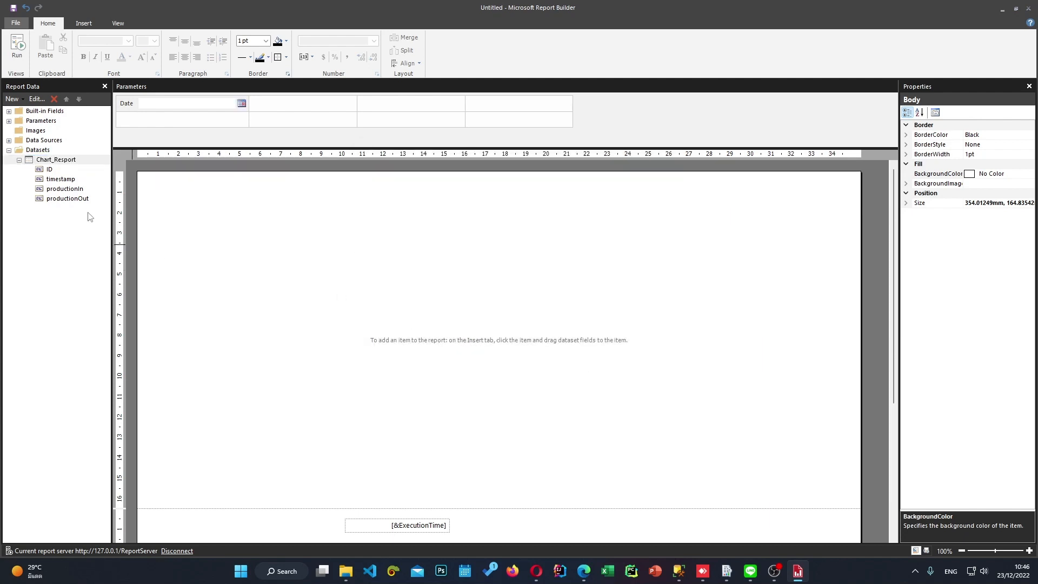
Step: Insert a basic column chart in the report body, enlarged to about 324 × 143 mm
right_click(211, 231)
mouse_move(248, 273)
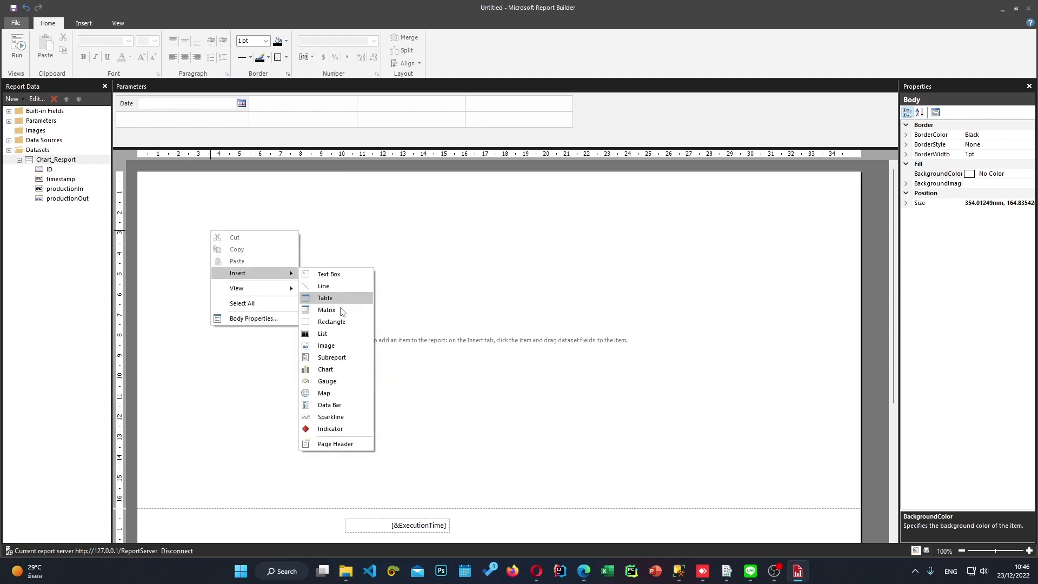
click(329, 370)
double_click(453, 199)
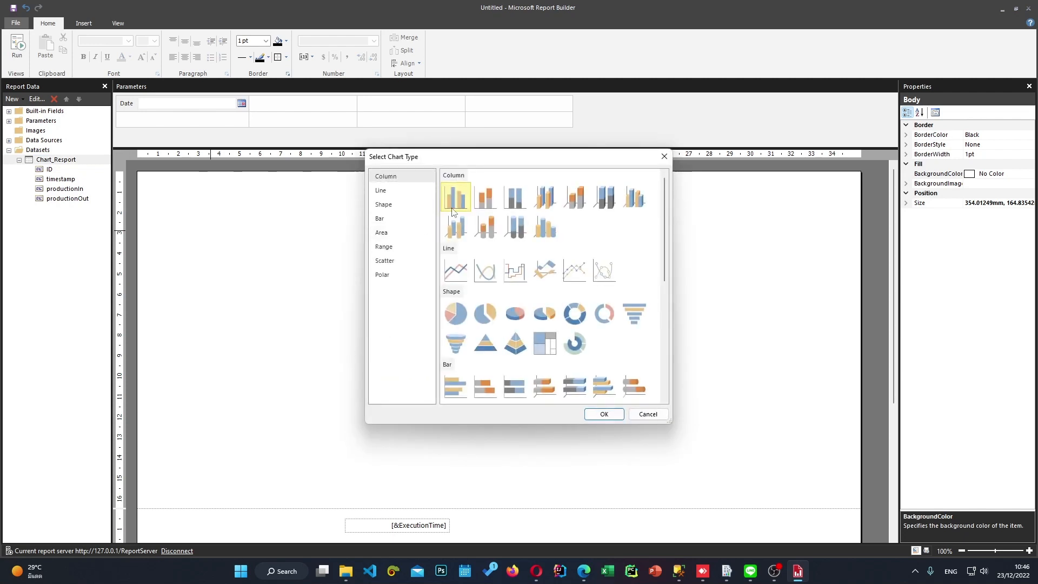
drag(366, 336, 802, 477)
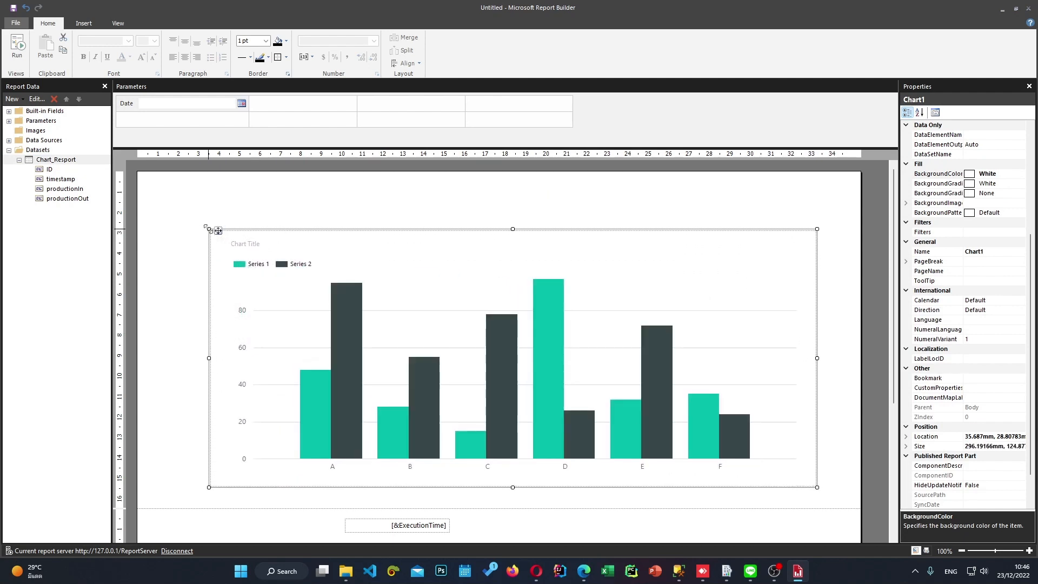
drag(207, 228, 153, 194)
Step: Change the chart's title to "Chart Report view"
click(191, 208)
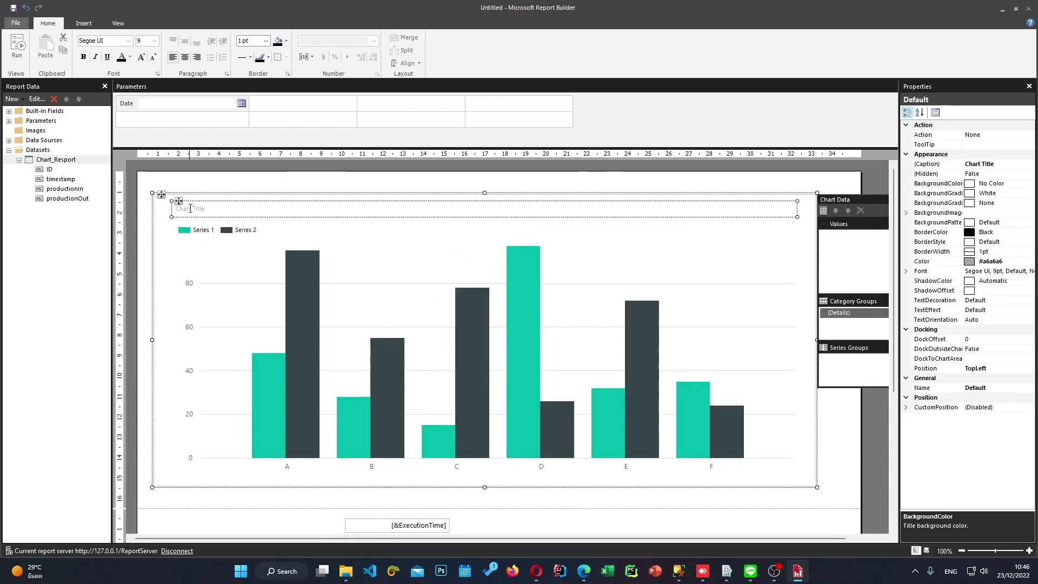
click(191, 208)
text(REpo)
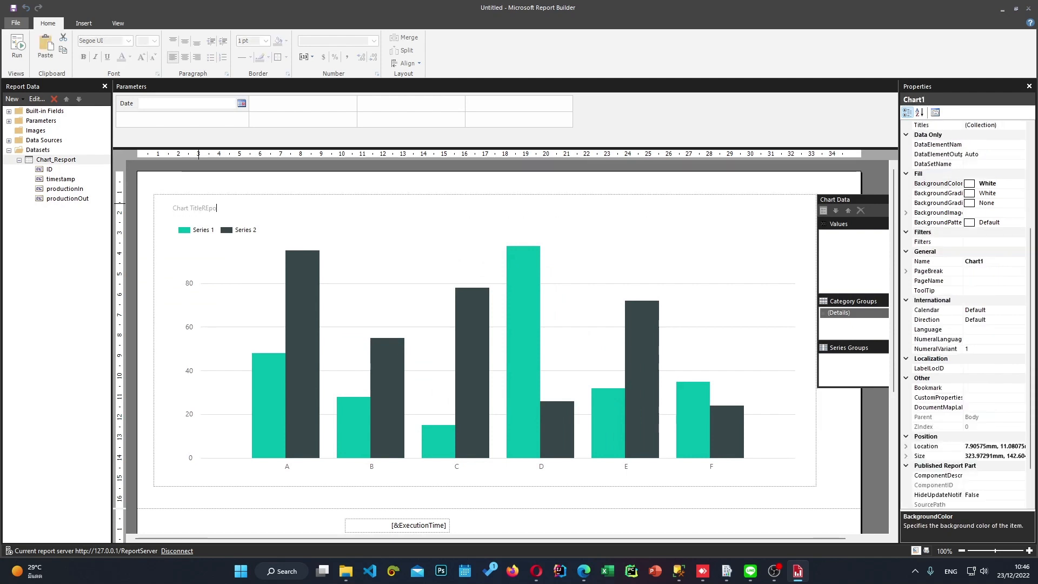
key(BackSpace)
key(BackSpace)
key(BackSpace)
key(BackSpace)
key(BackSpace)
key(BackSpace)
key(BackSpace)
key(BackSpace)
key(BackSpace)
key(BackSpace)
key(BackSpace)
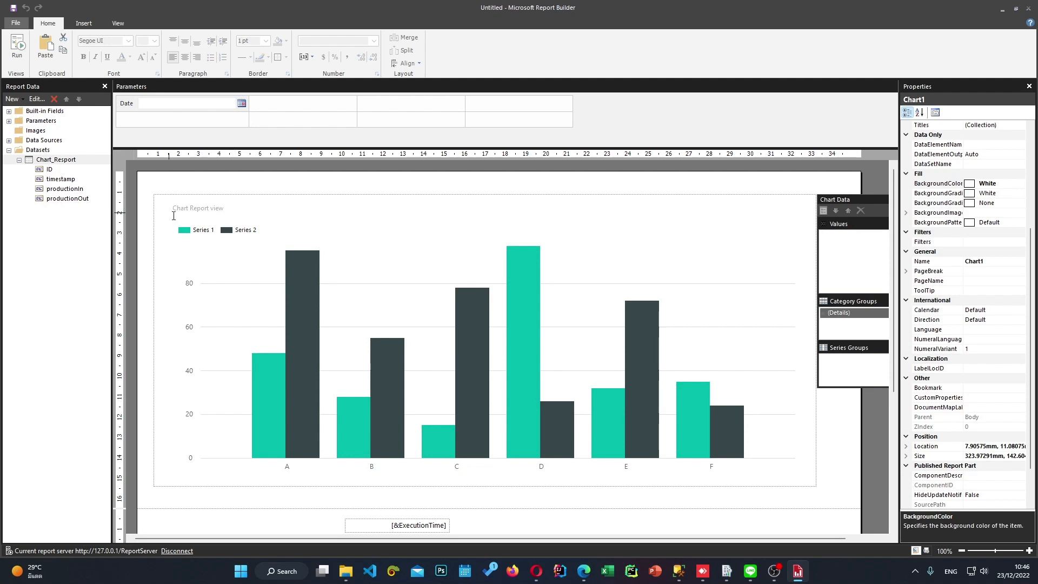
click(234, 267)
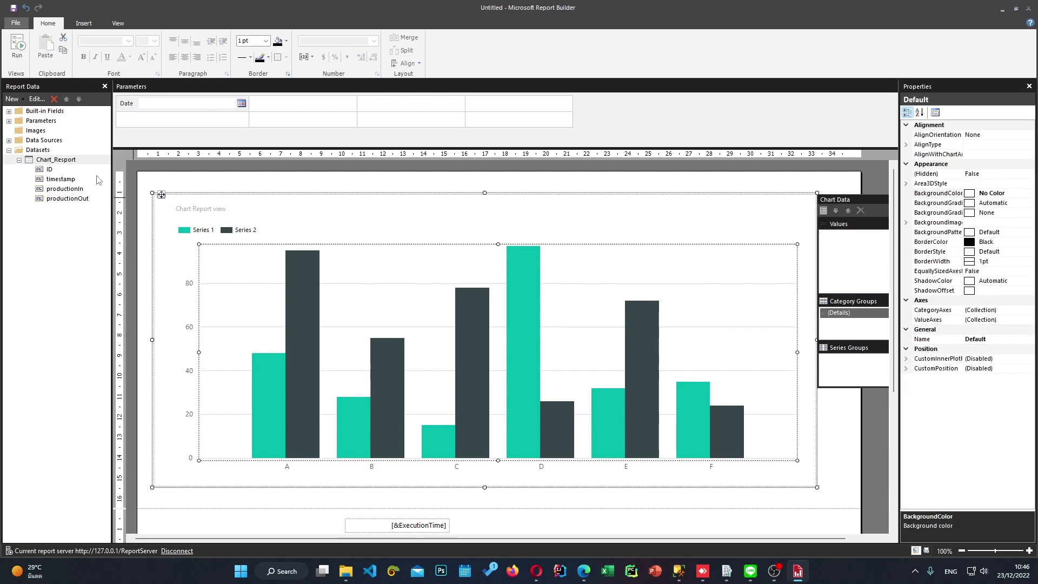
Step: Add productionIn and productionOut as the chart's values and timestamp as its category group
drag(65, 190, 834, 241)
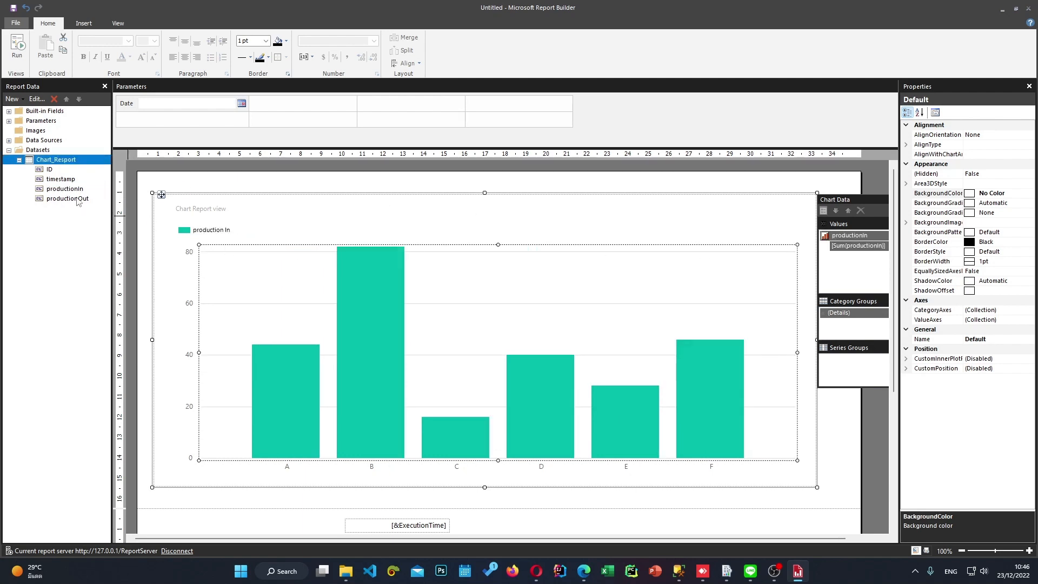
drag(80, 201, 858, 262)
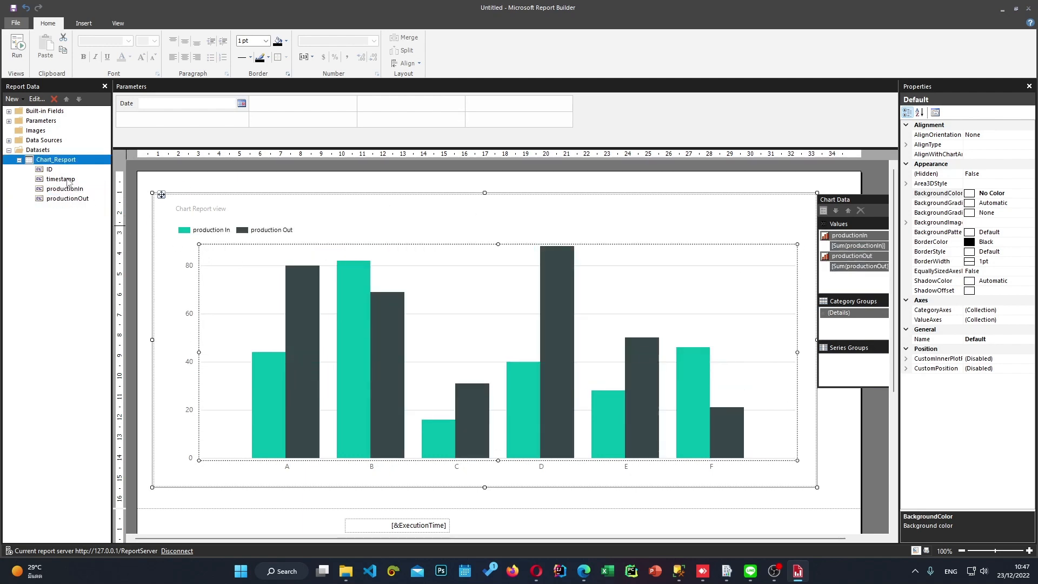
drag(69, 180, 853, 327)
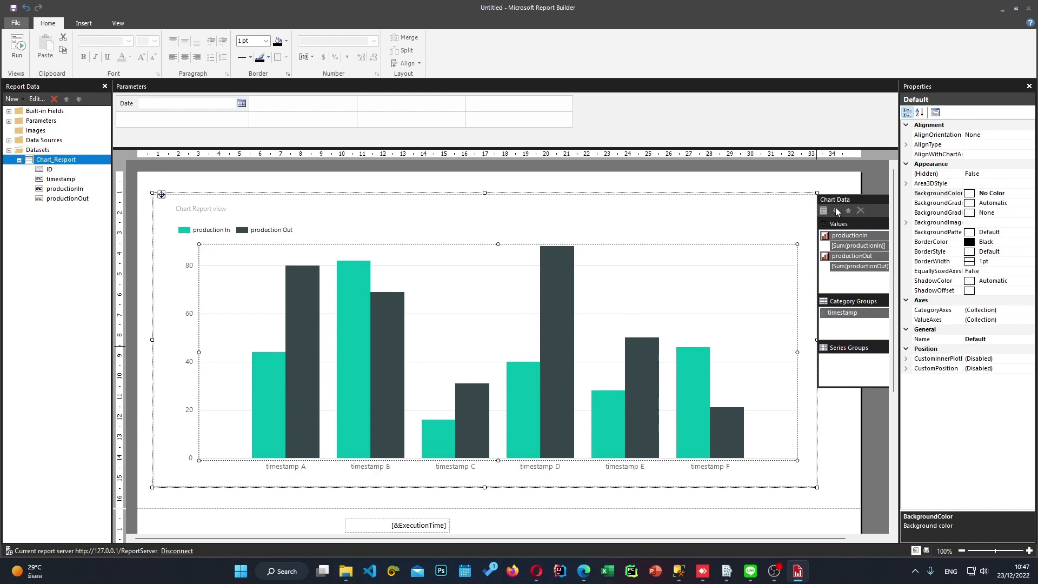
Step: Set the aggregate of both productionIn and productionOut to Last, narrowing the chart to reach its data settings and widening it again
click(858, 247)
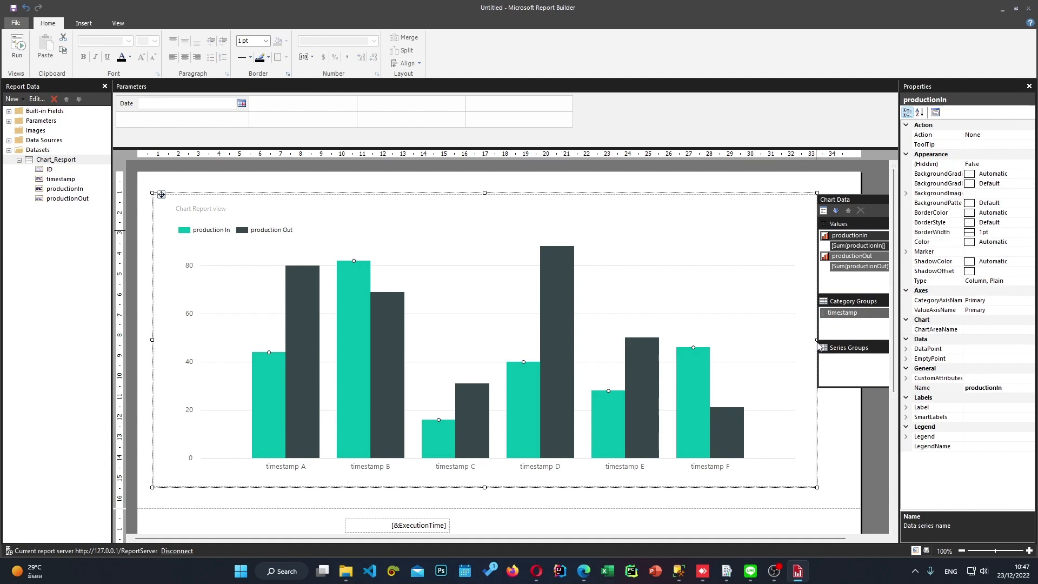
drag(817, 340, 661, 339)
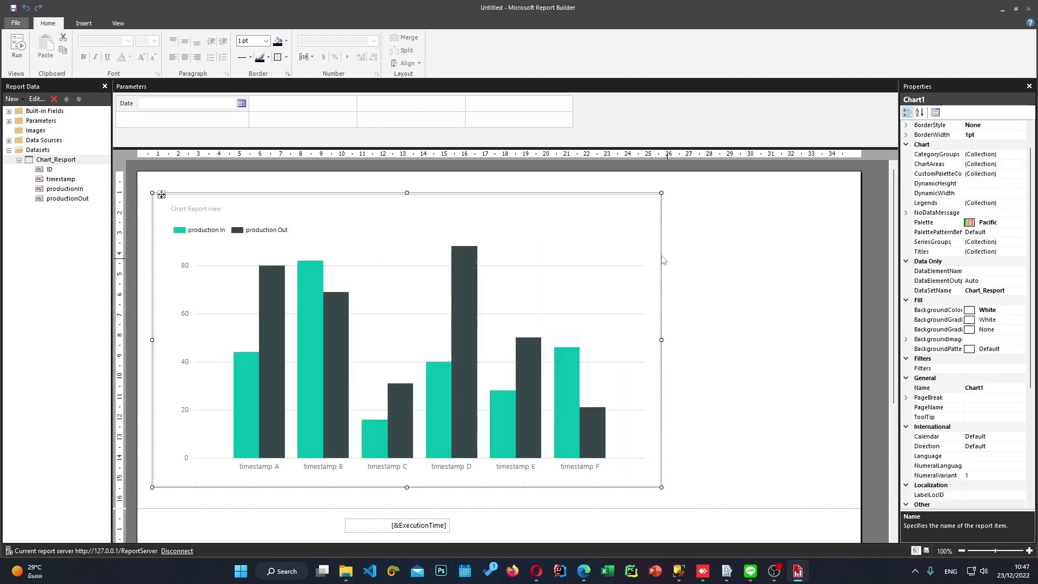
click(615, 262)
click(759, 245)
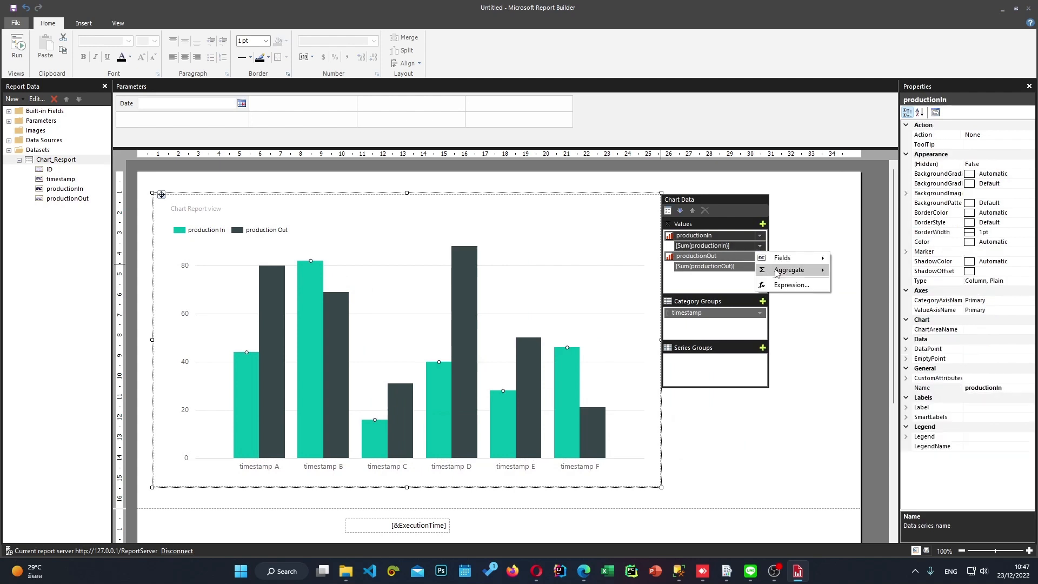
mouse_move(785, 269)
click(855, 401)
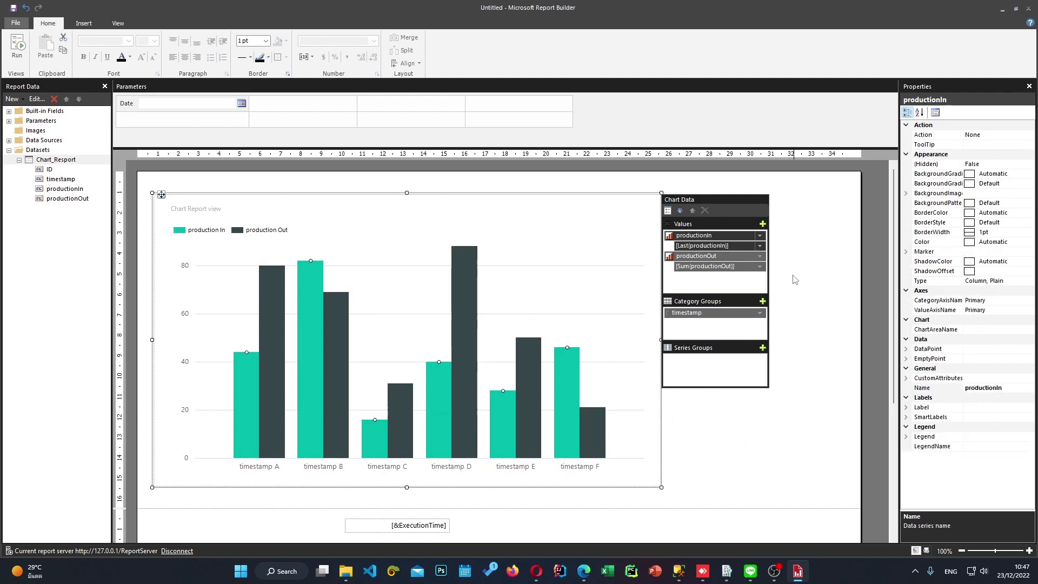
click(761, 267)
mouse_move(784, 290)
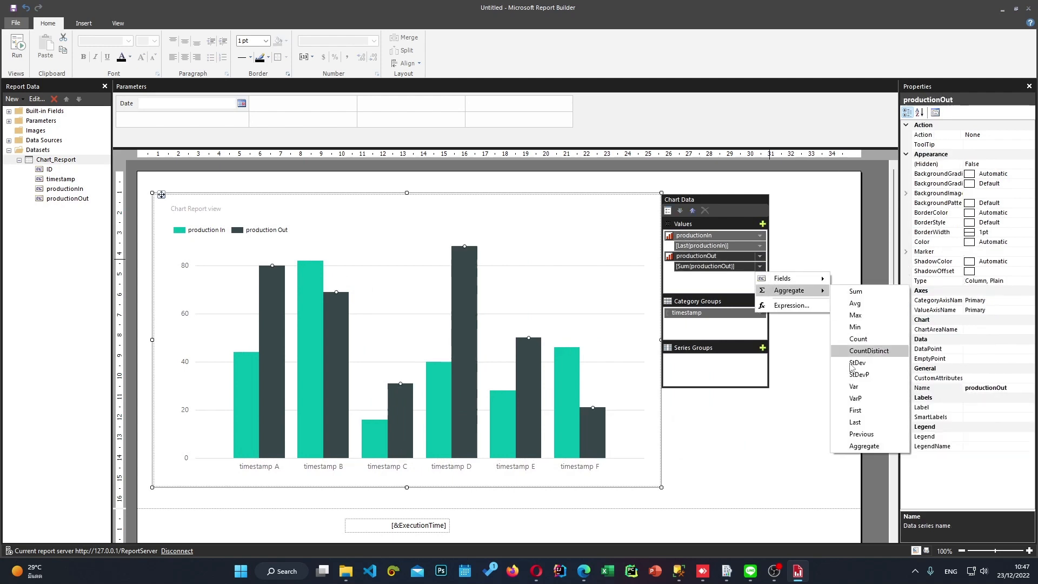
click(858, 423)
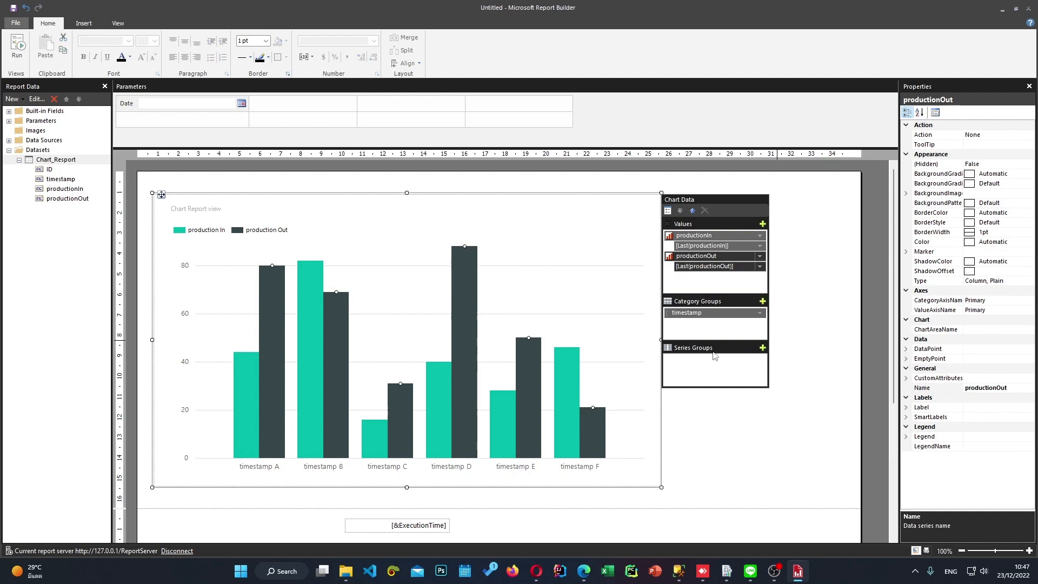
drag(661, 487, 827, 482)
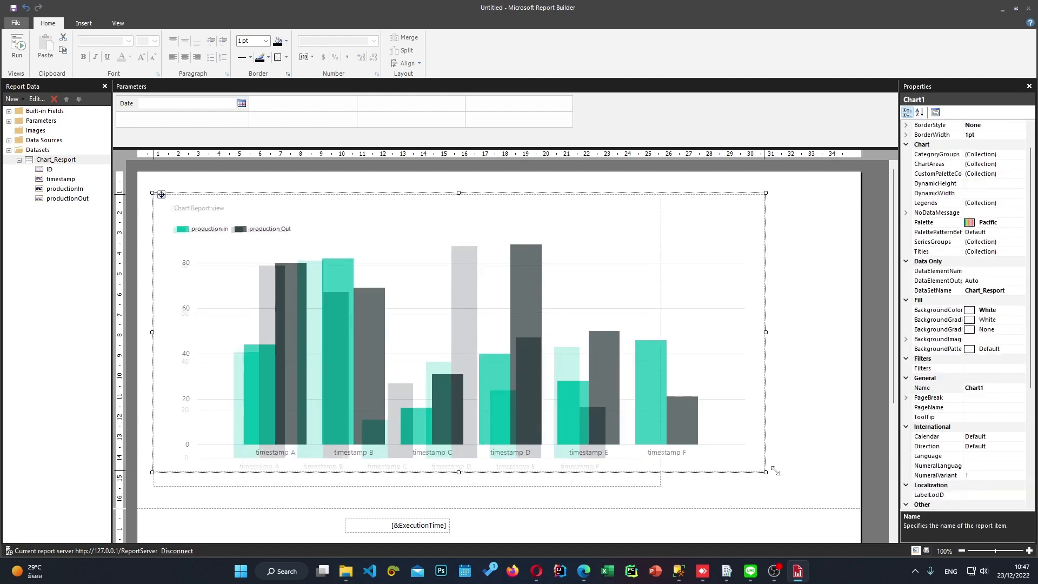
Step: Run the report with the Date parameter set to 12/12/2022
click(17, 46)
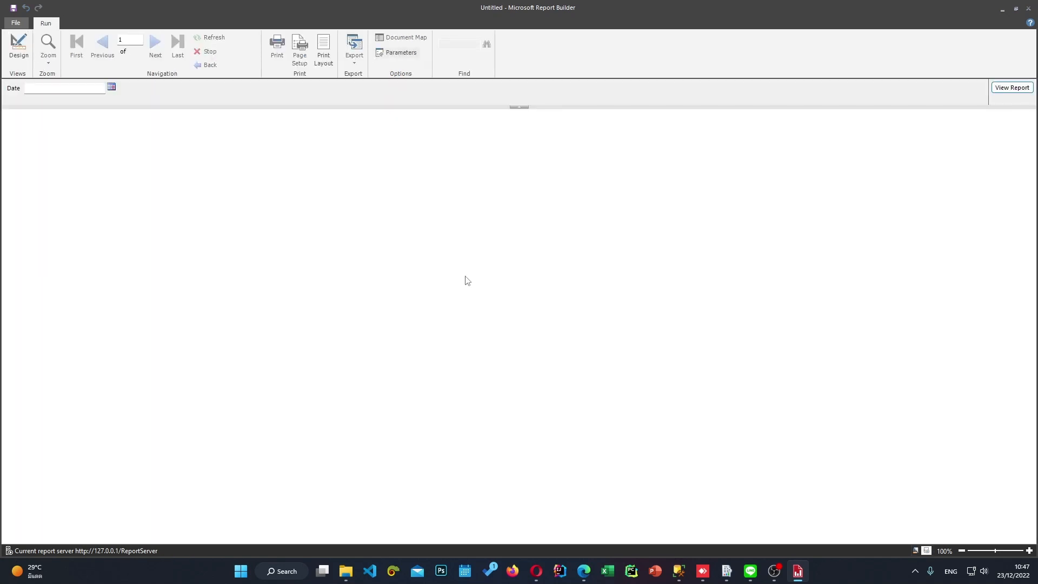
click(111, 87)
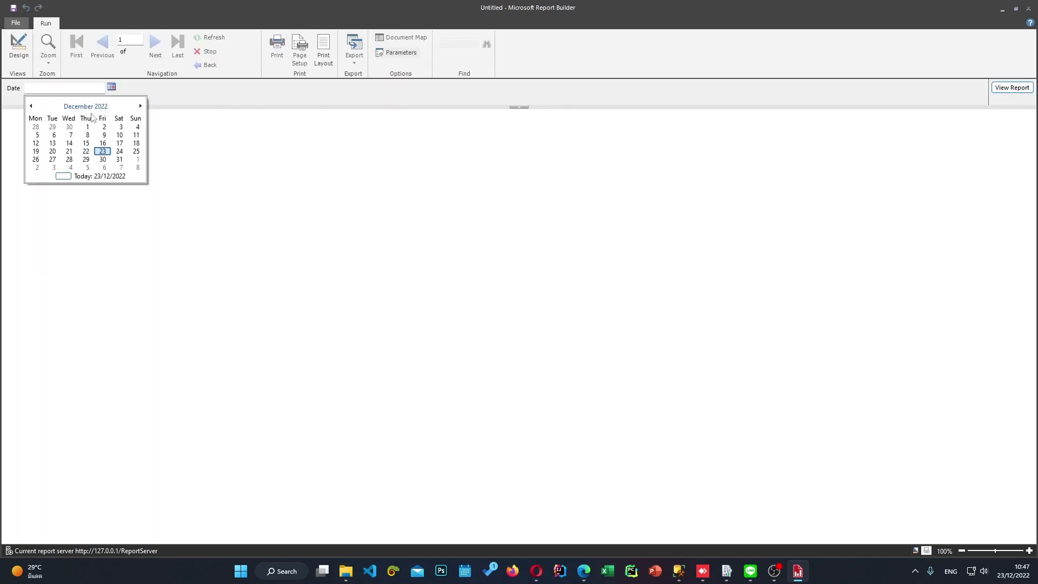
click(35, 142)
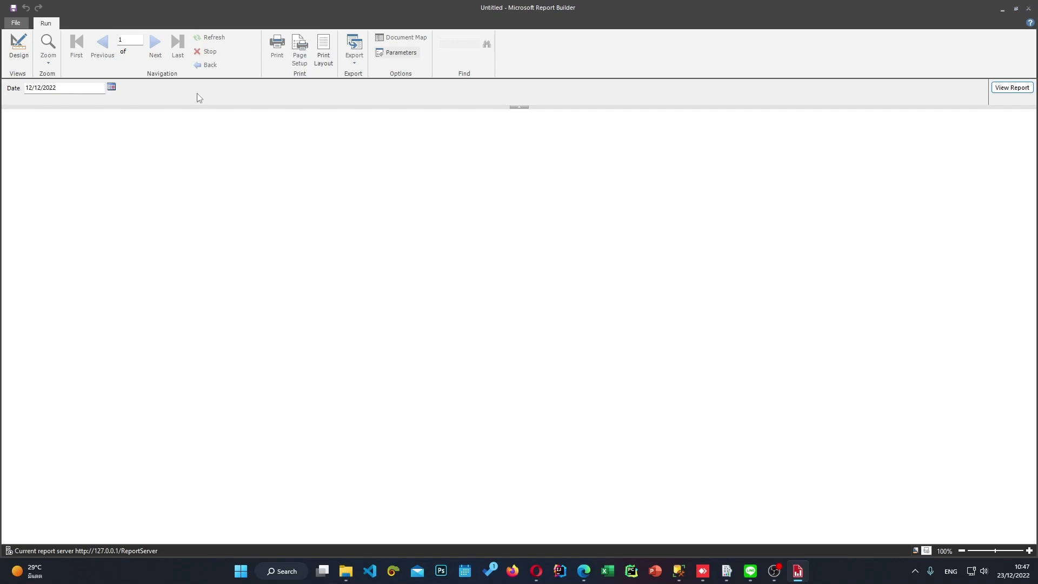
key(Return)
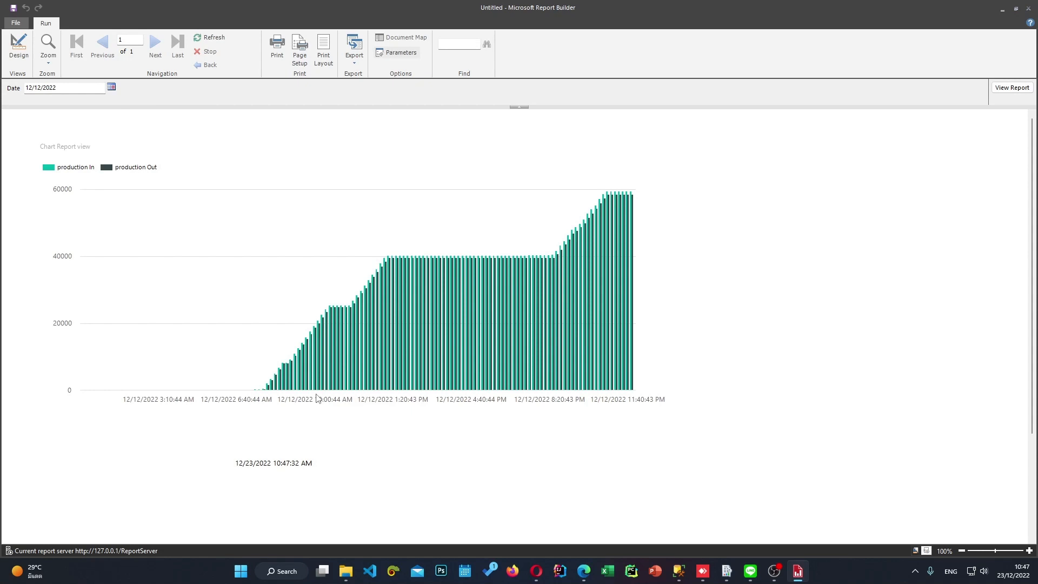
click(112, 87)
click(52, 143)
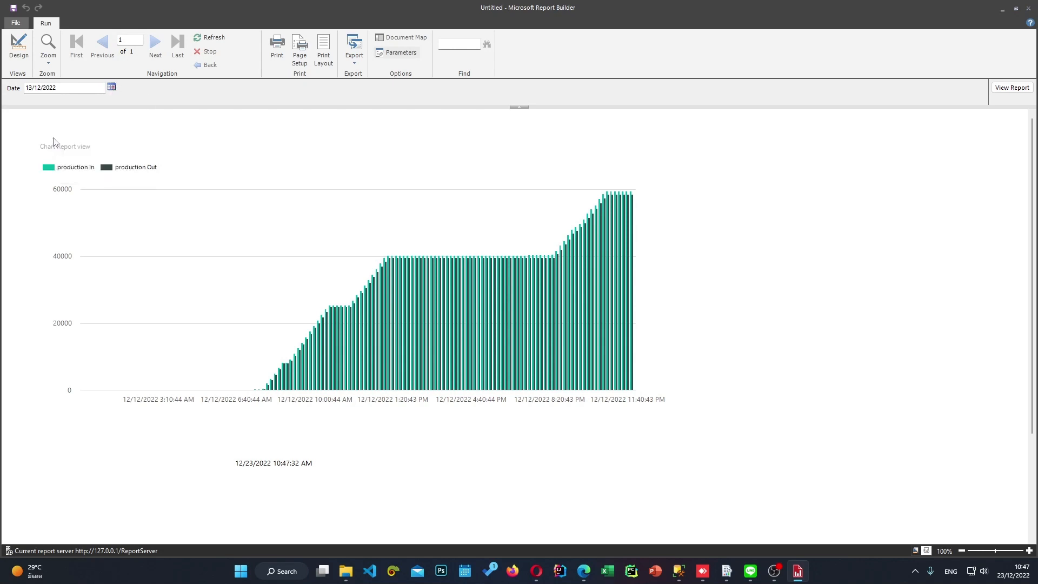
click(144, 97)
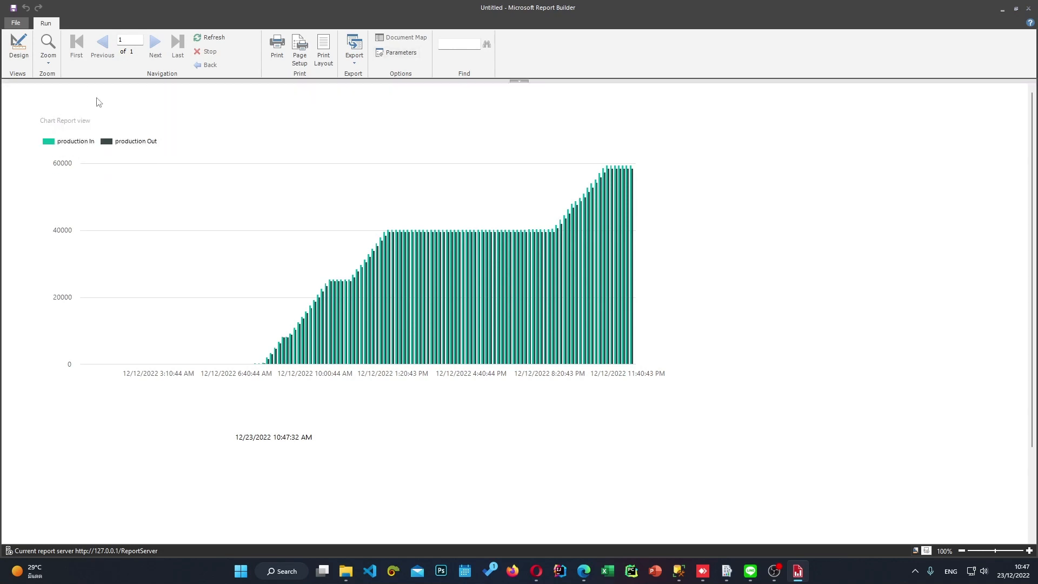
click(519, 81)
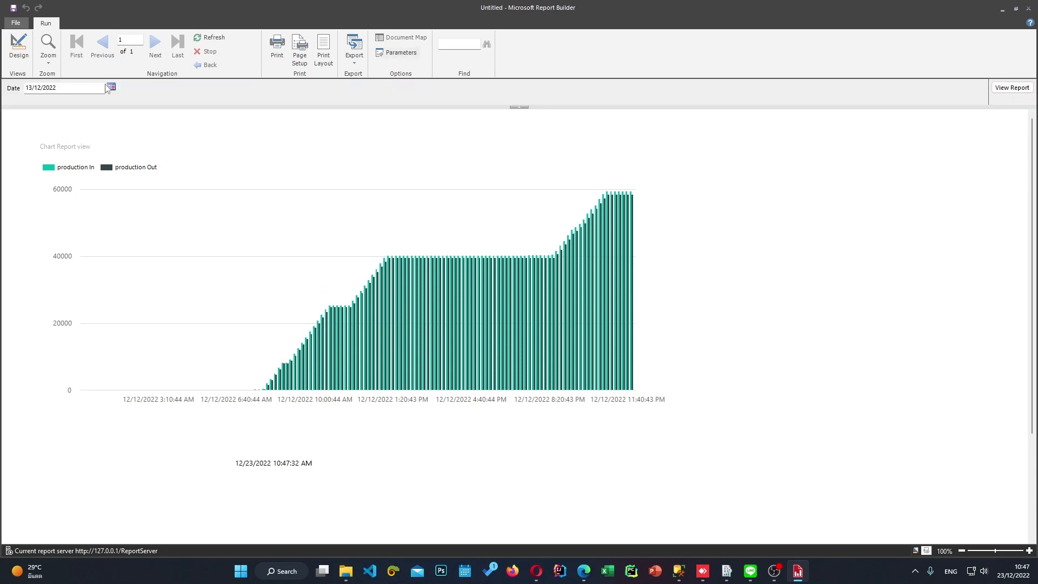
Step: View the report for the date 15/12/2022
click(110, 87)
click(85, 143)
click(70, 87)
key(Return)
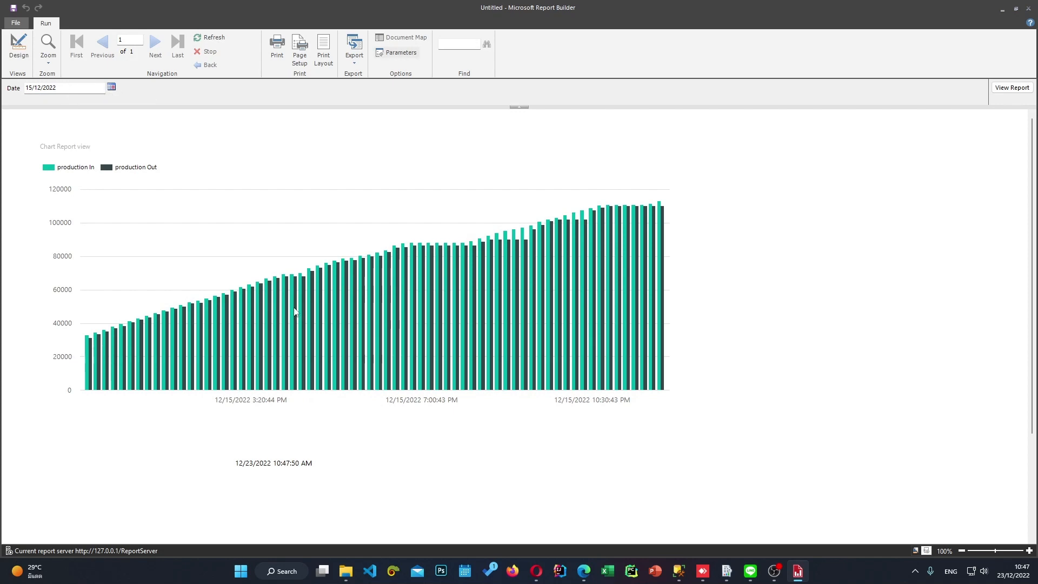
Step: Set the report's Date parameter to 16/12/2022 and view the chart for that day
click(110, 88)
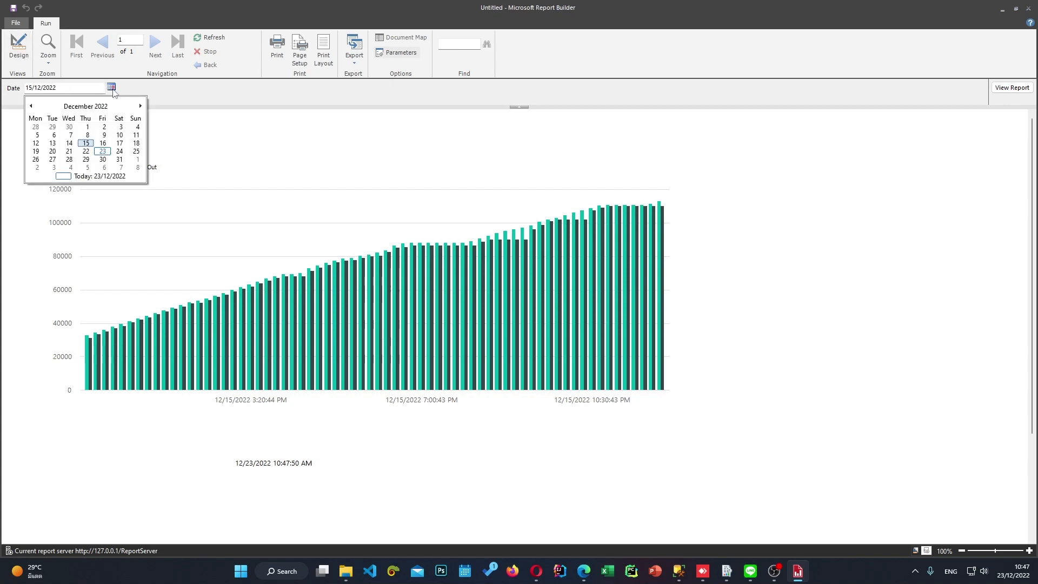
click(106, 145)
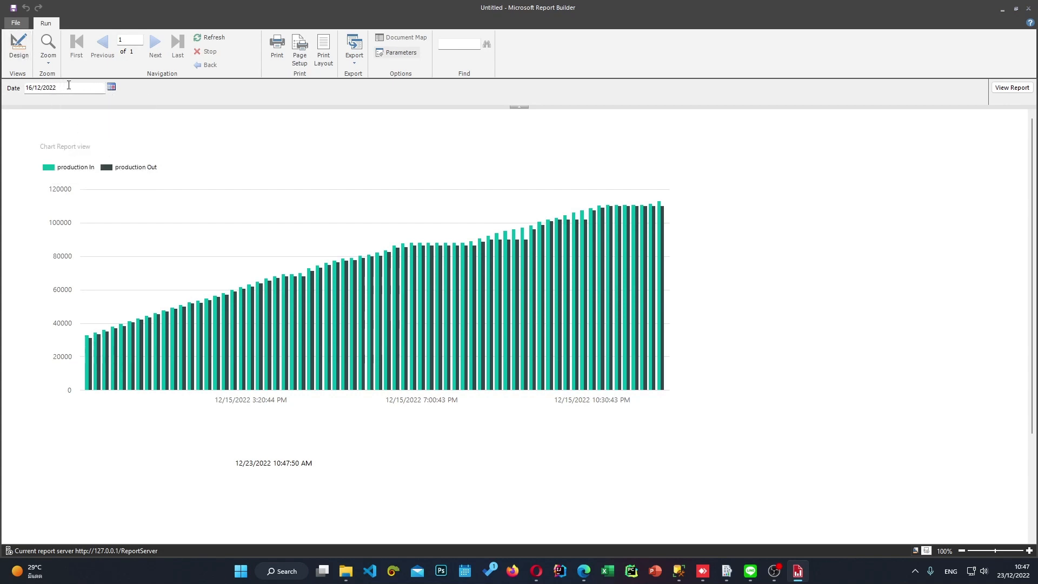
click(69, 87)
key(Return)
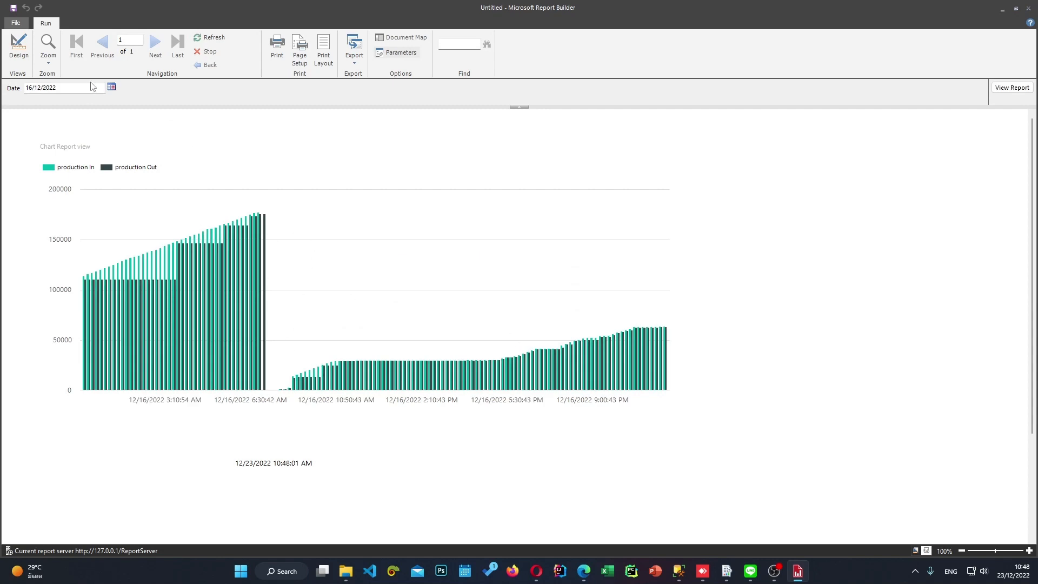
Step: Refresh the chart report with 01/12/2022 as the Date parameter
click(111, 88)
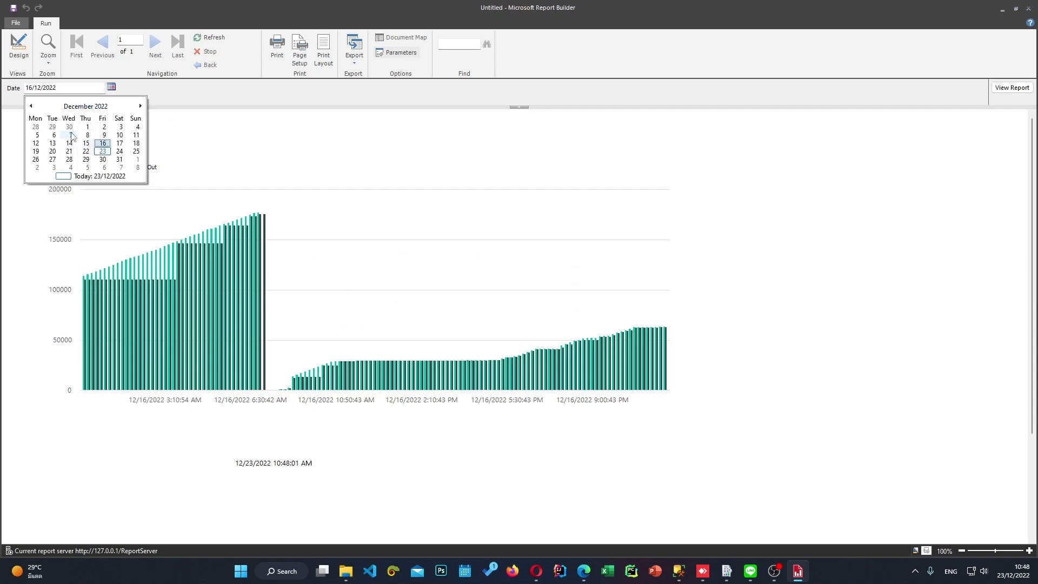
click(88, 127)
key(Return)
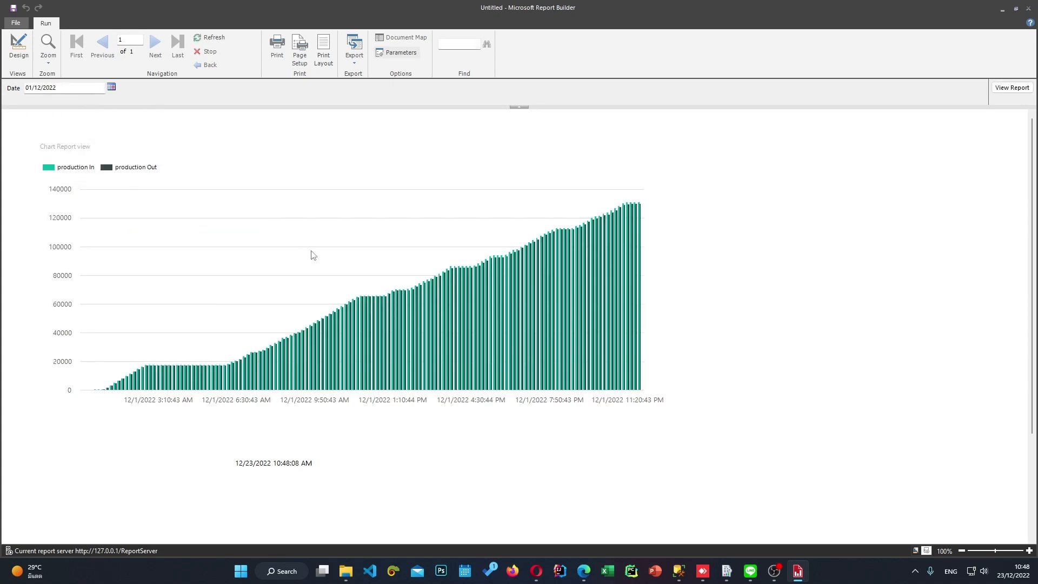
Step: Return to the design view and change the Chart_Resport dataset query's sort order to ORDER BY ID DESC
click(18, 48)
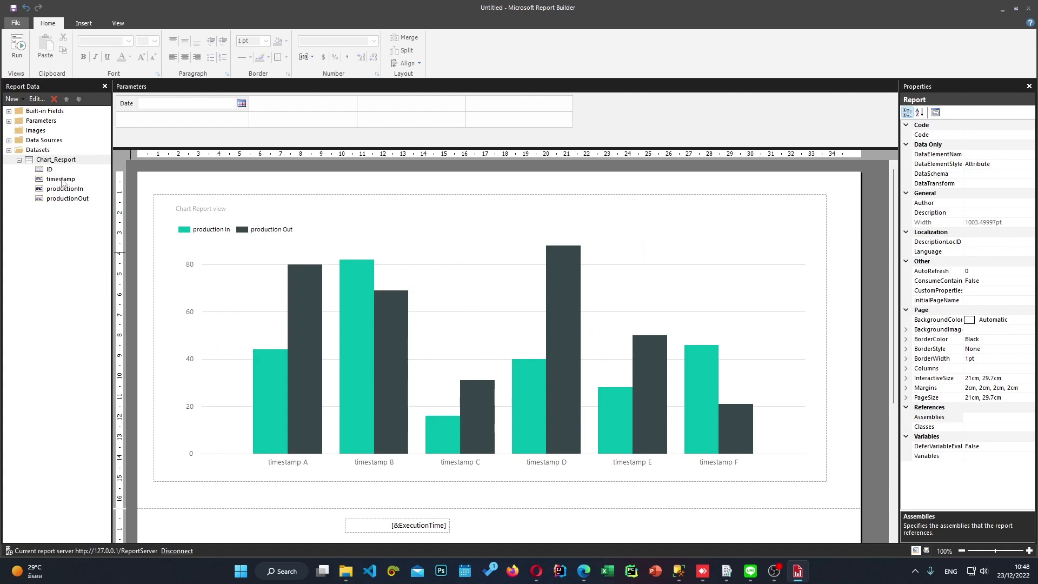
right_click(54, 160)
click(315, 319)
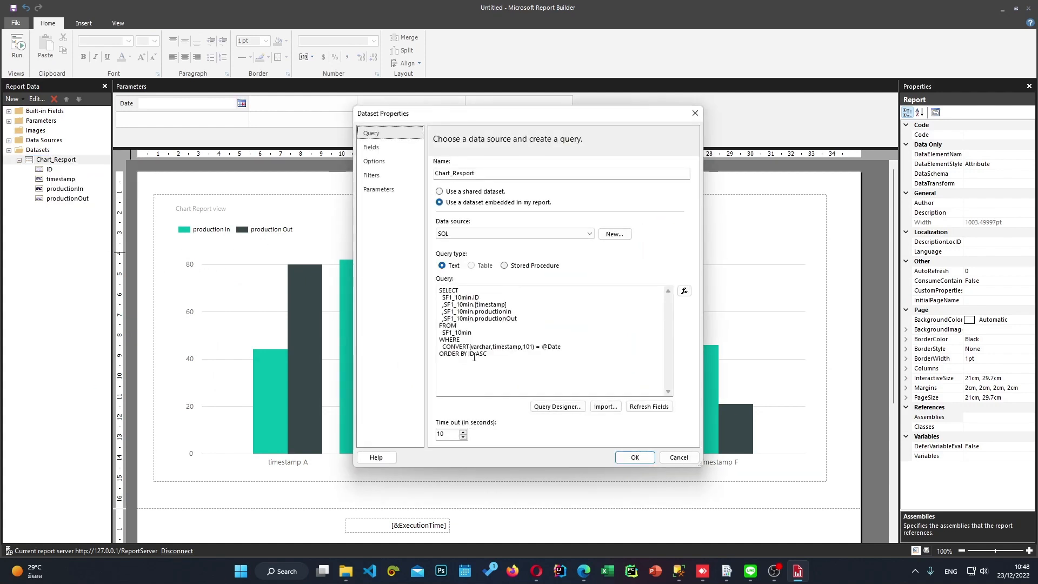
click(488, 359)
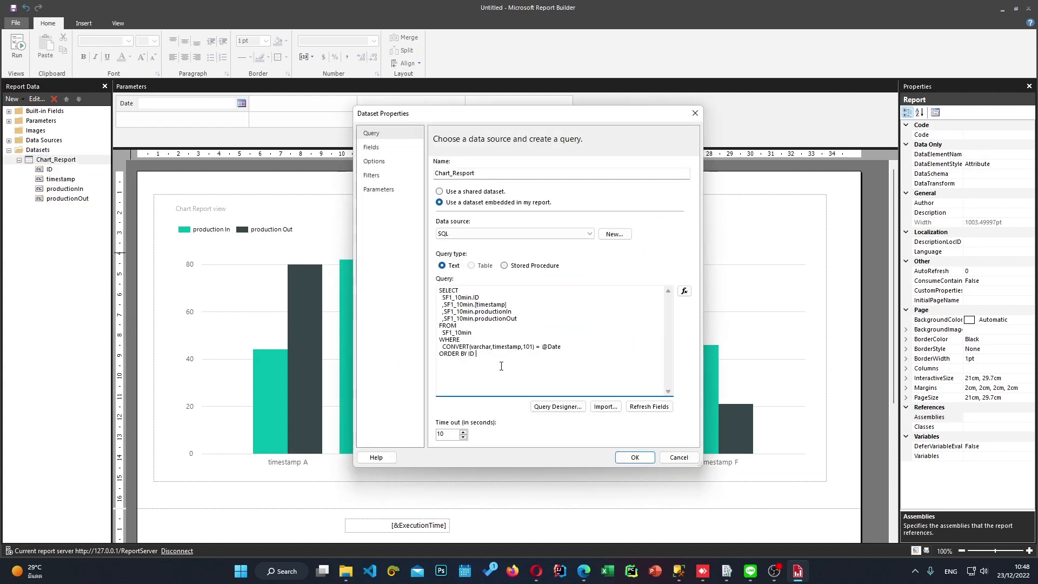
text(R)
click(635, 458)
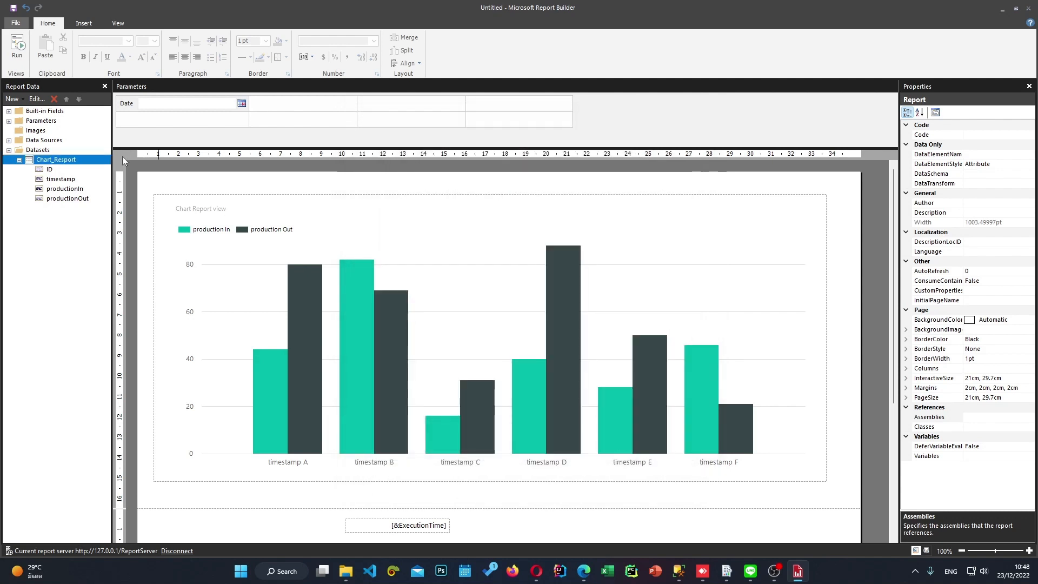
Step: Run the chart report for the date 12/12/2022 and again for 13/12/2022
click(26, 54)
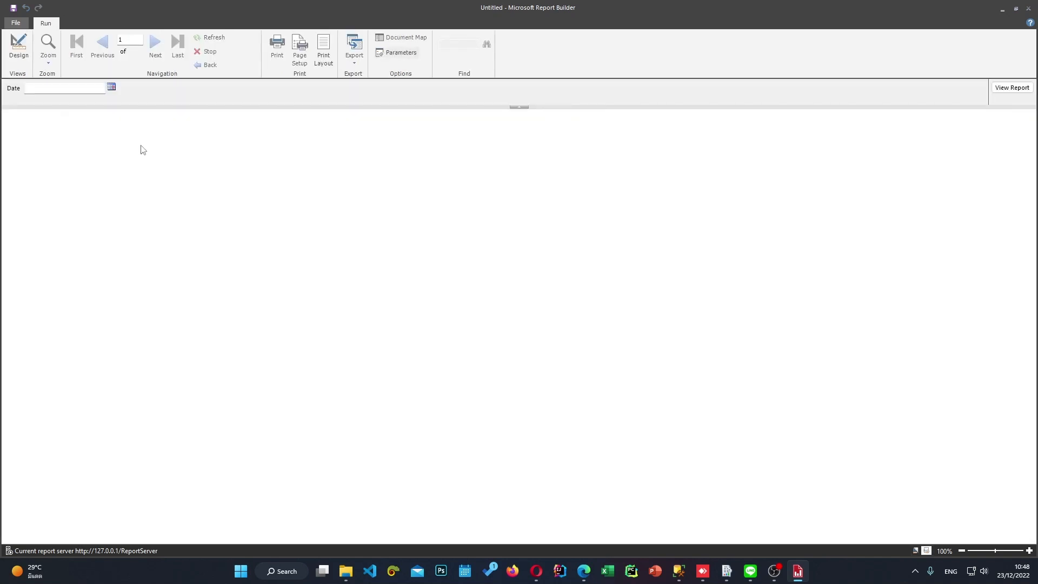
click(111, 87)
click(47, 142)
key(Return)
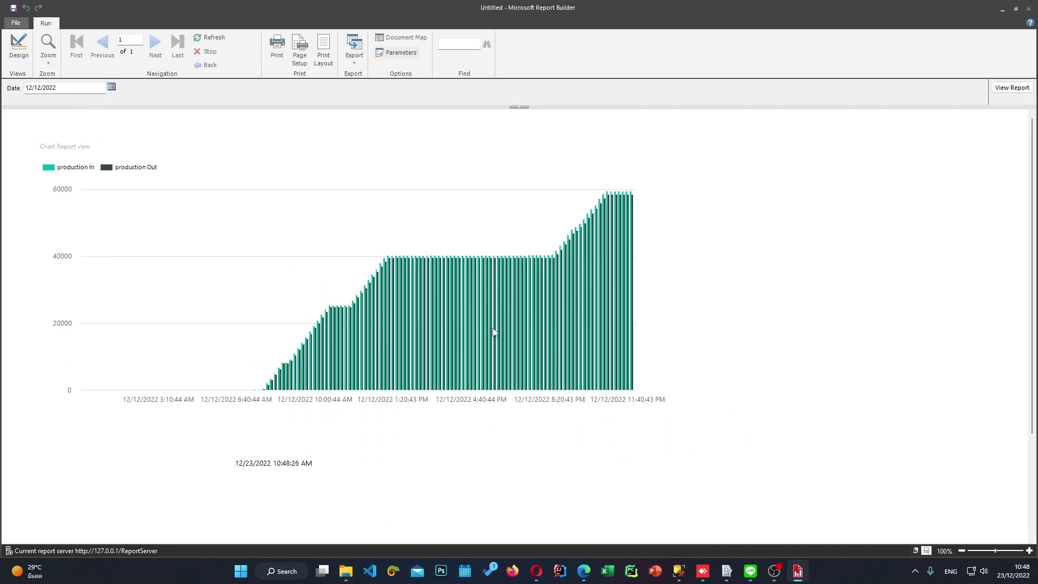
click(111, 86)
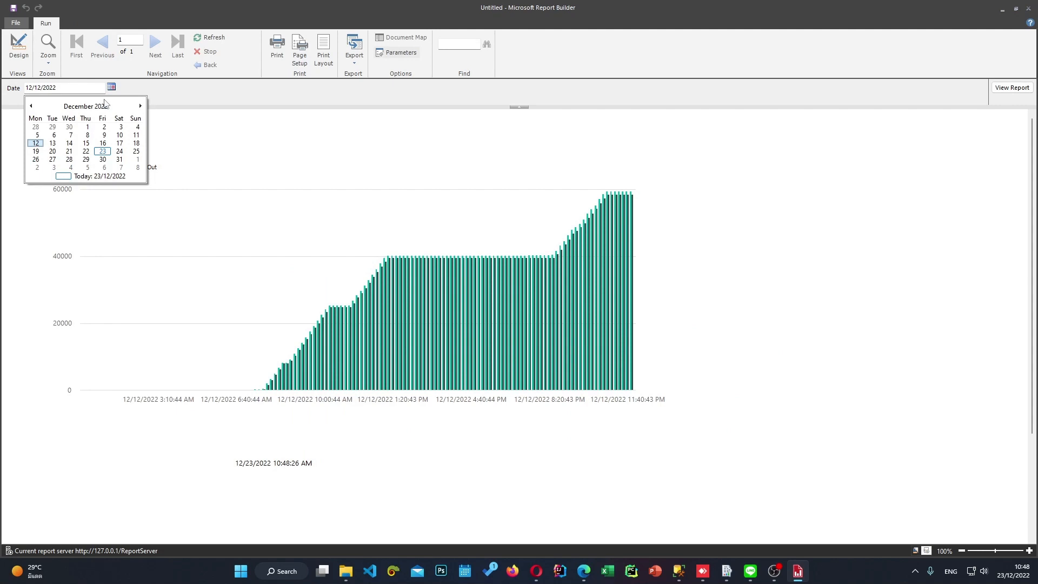
click(54, 143)
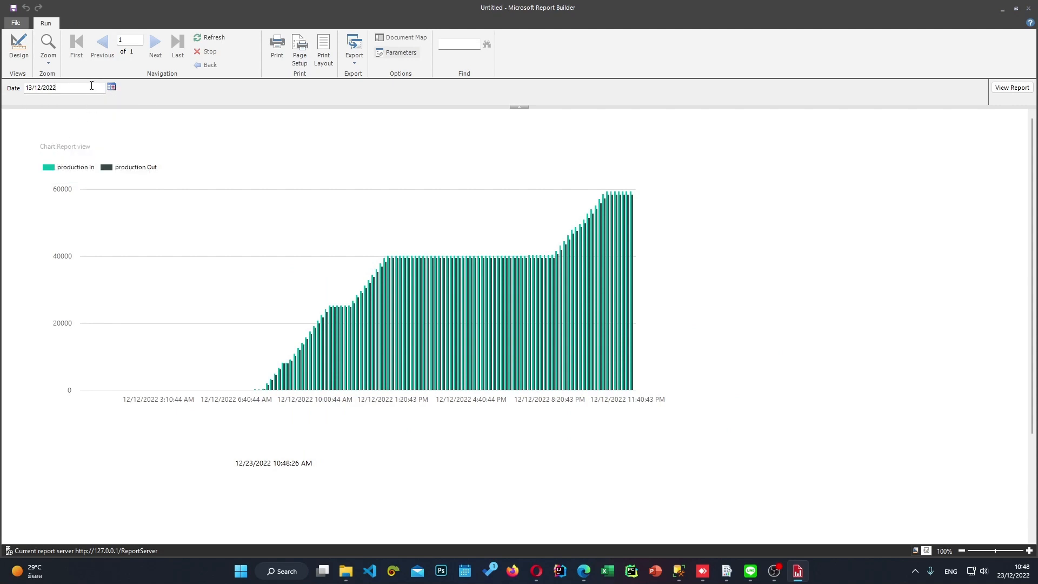
key(Return)
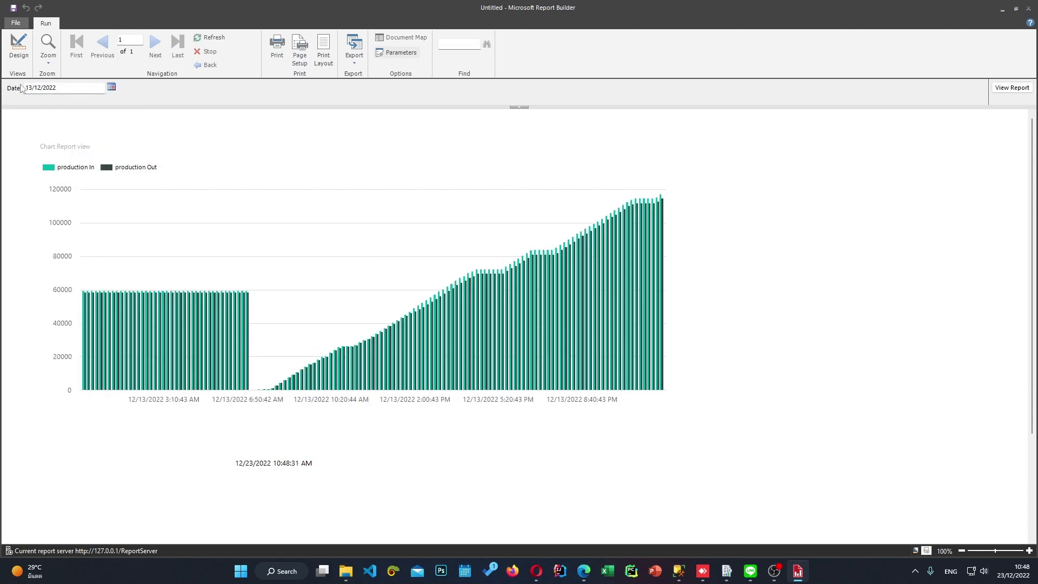
Step: Reopen the Chart_Resport dataset's query in the design view and change its sort order back to ORDER BY ID ASC
click(19, 46)
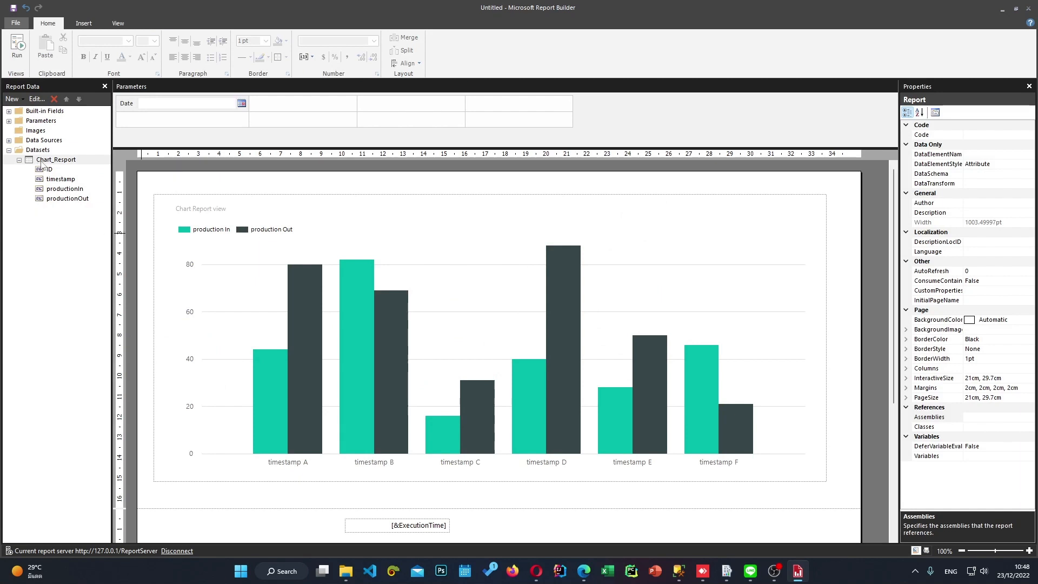
right_click(42, 164)
click(70, 212)
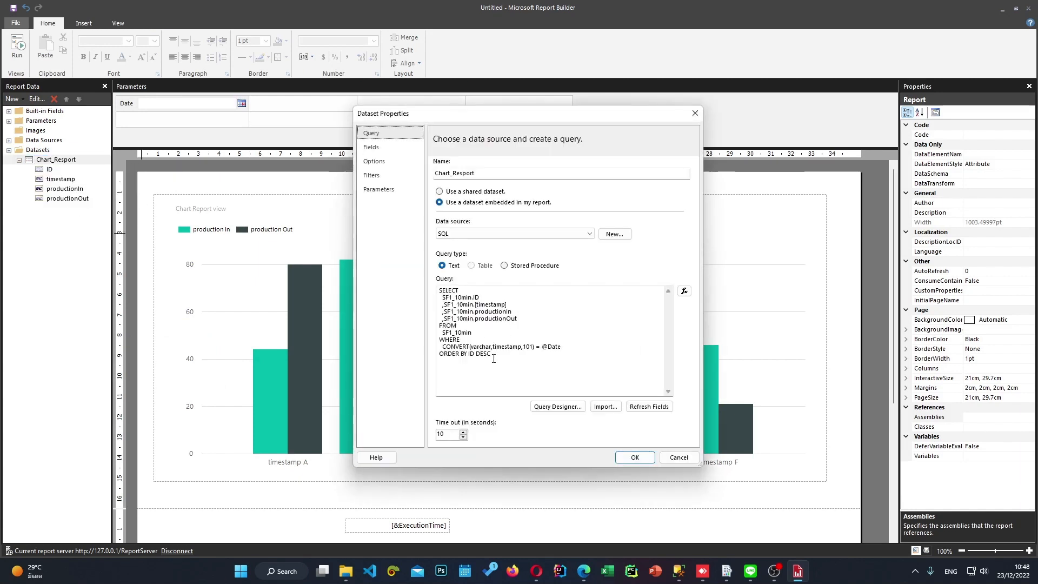
click(494, 358)
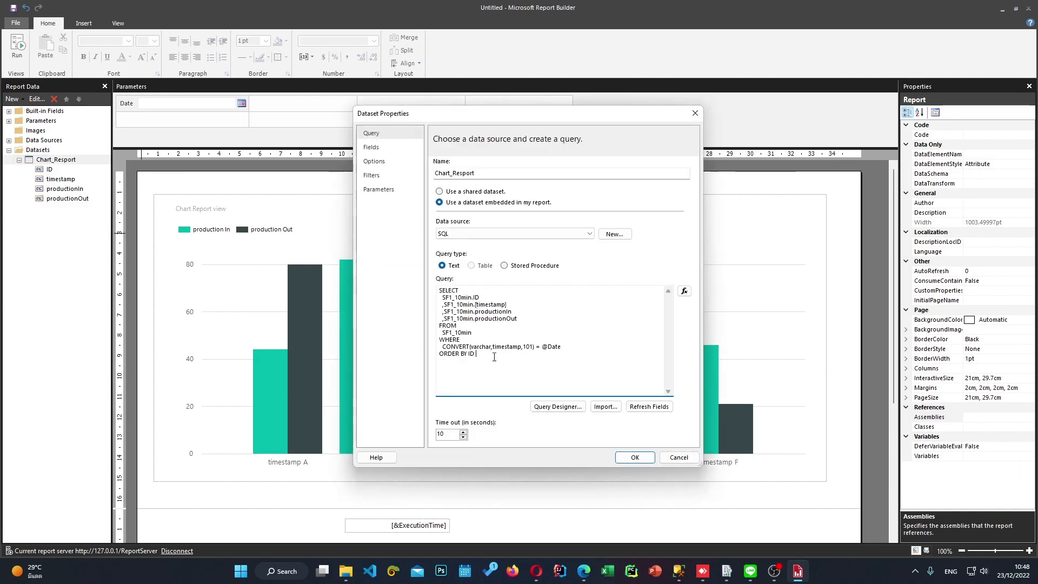
text(ASC)
drag(540, 346, 569, 348)
key(BackSpace)
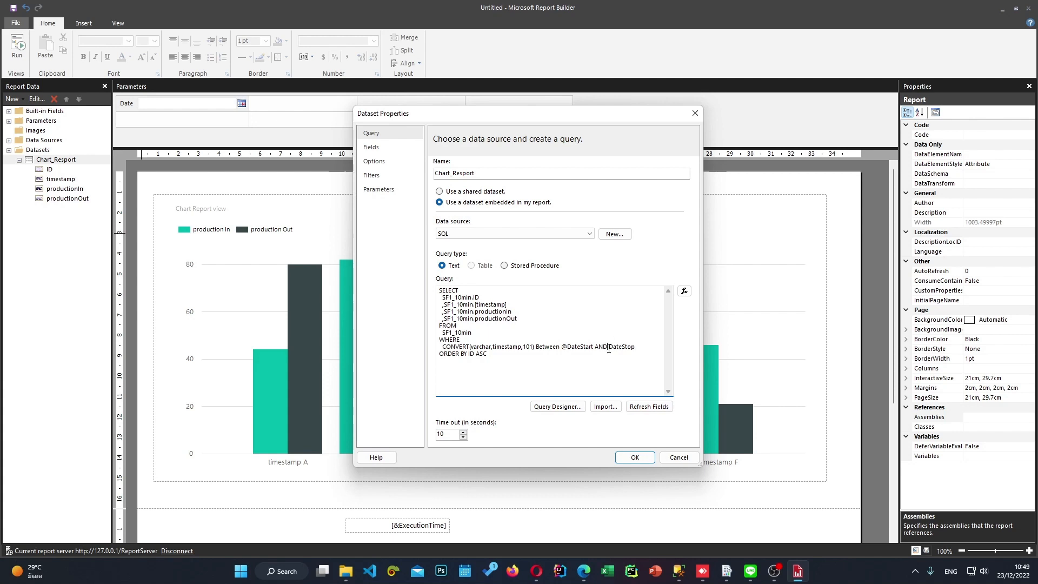
text(@)
click(635, 457)
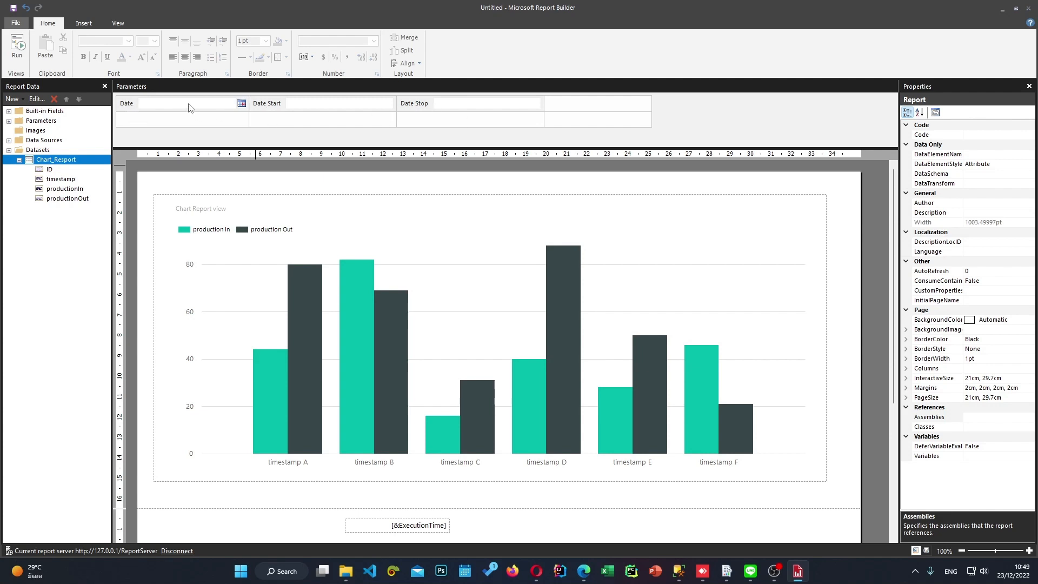
Step: Delete the Date report parameter and move the Date Start parameter into the vacated first cell
right_click(138, 108)
click(139, 108)
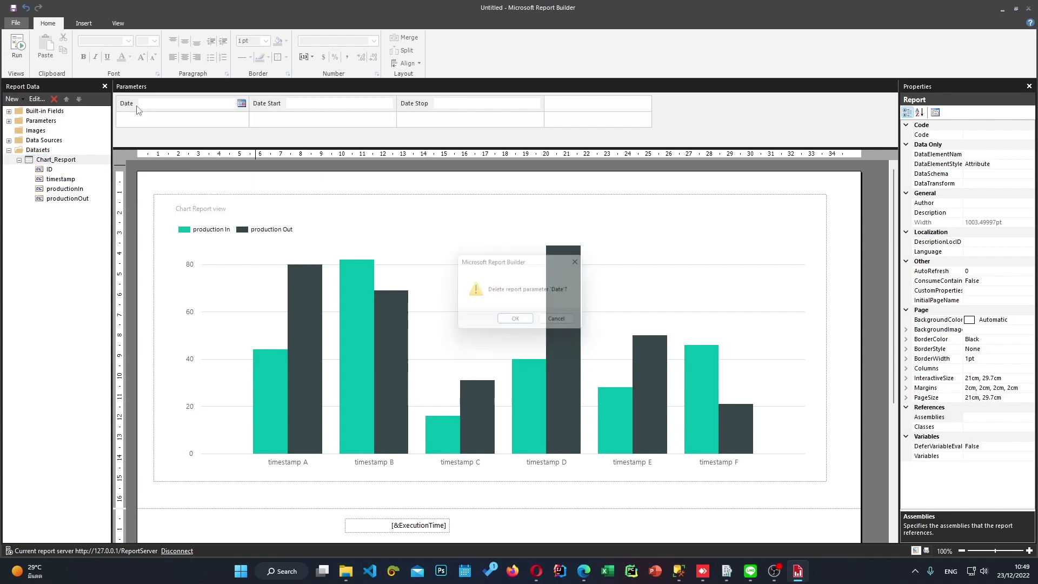
click(528, 316)
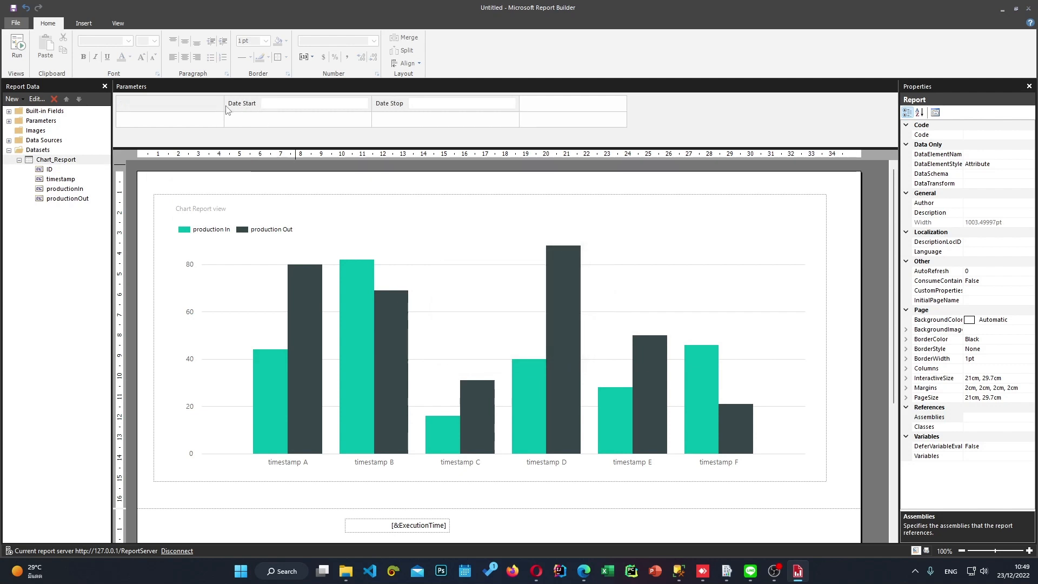
drag(226, 110, 171, 110)
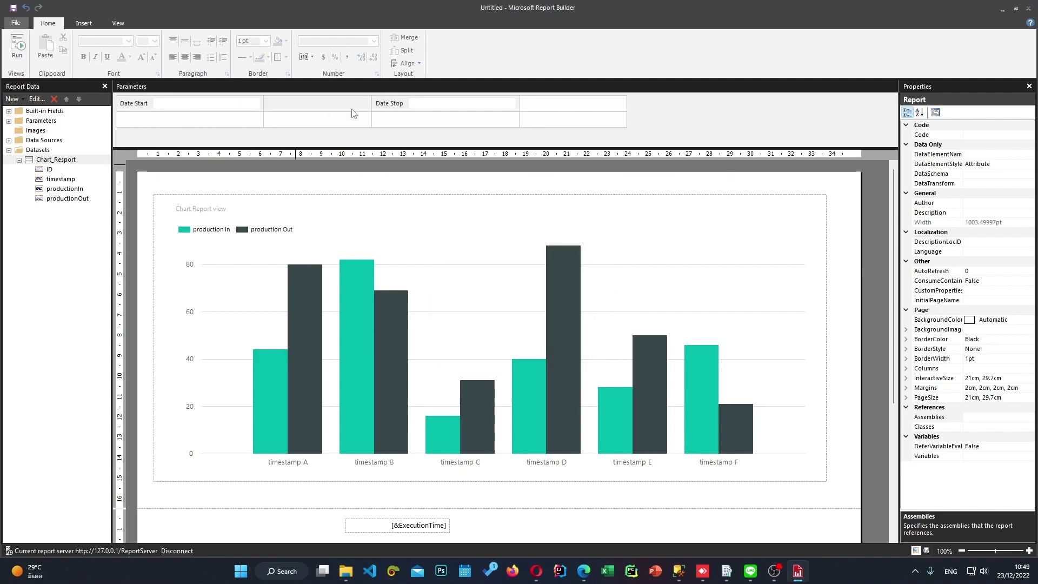
Step: Set the DateStart parameter's data type to Date/Time
right_click(236, 108)
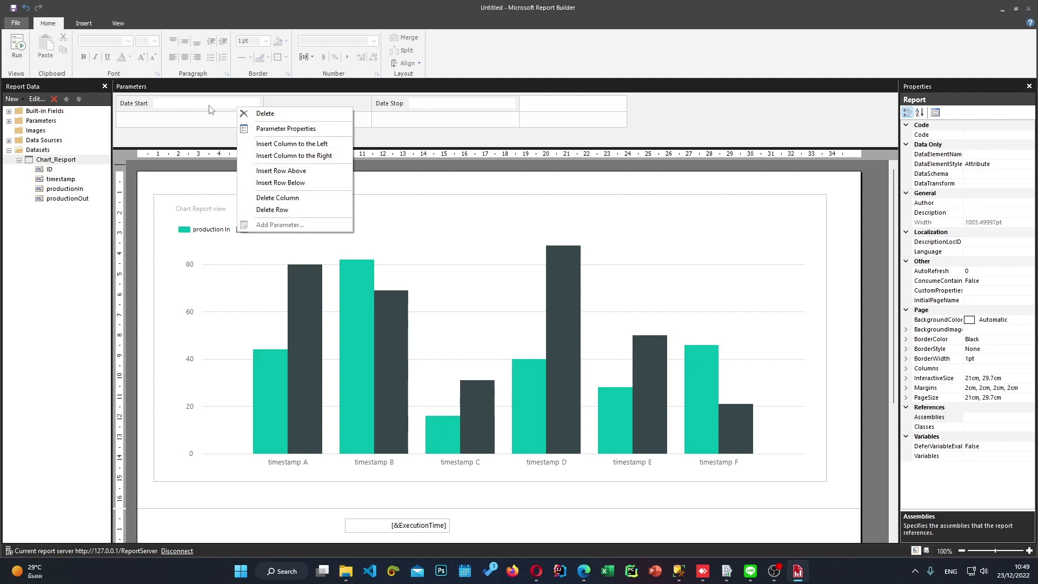
click(285, 128)
click(485, 273)
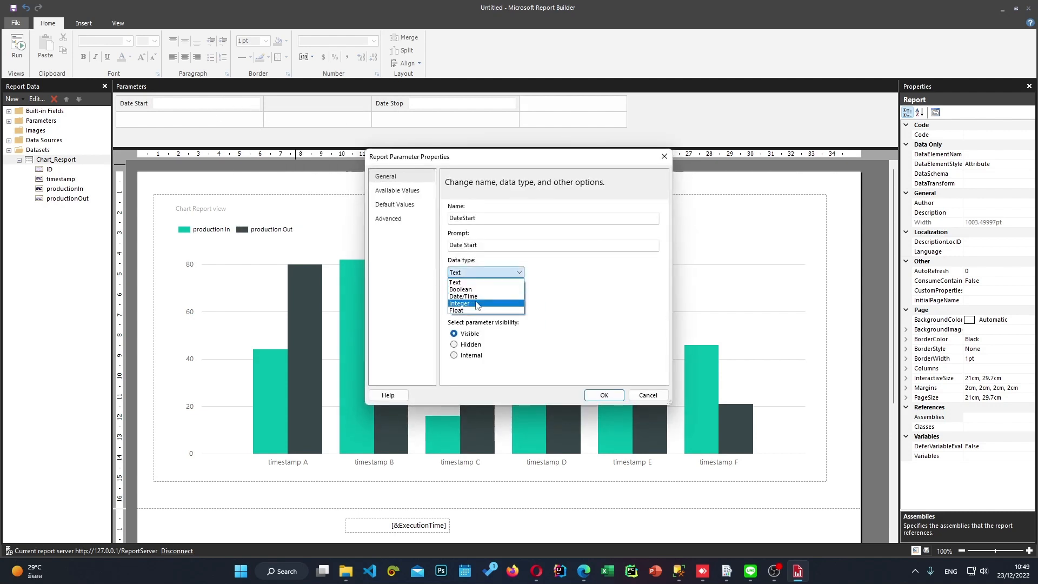
click(464, 296)
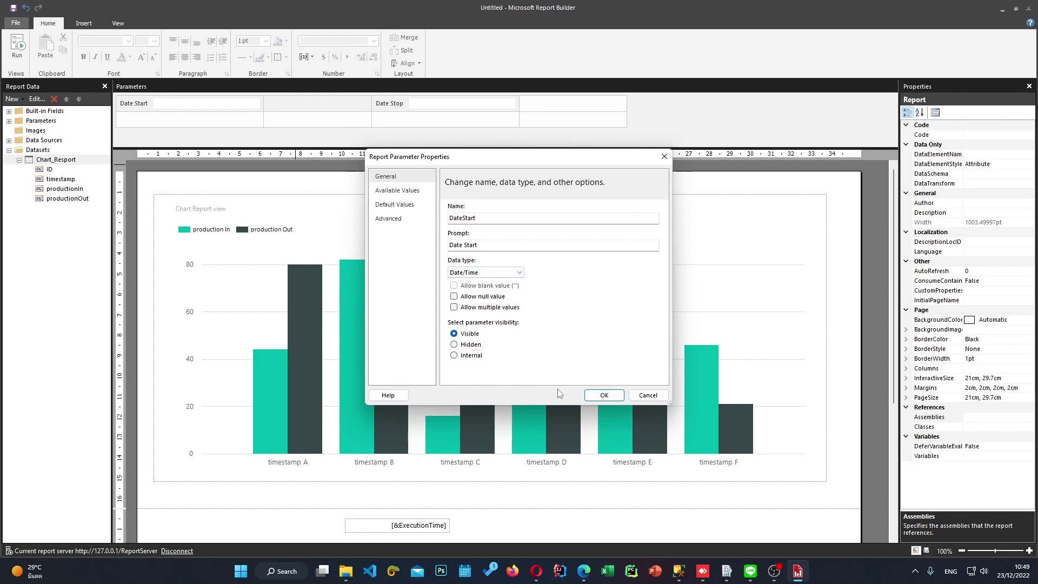
click(604, 395)
Step: Set the DateStop parameter's data type to Date/Time
right_click(391, 105)
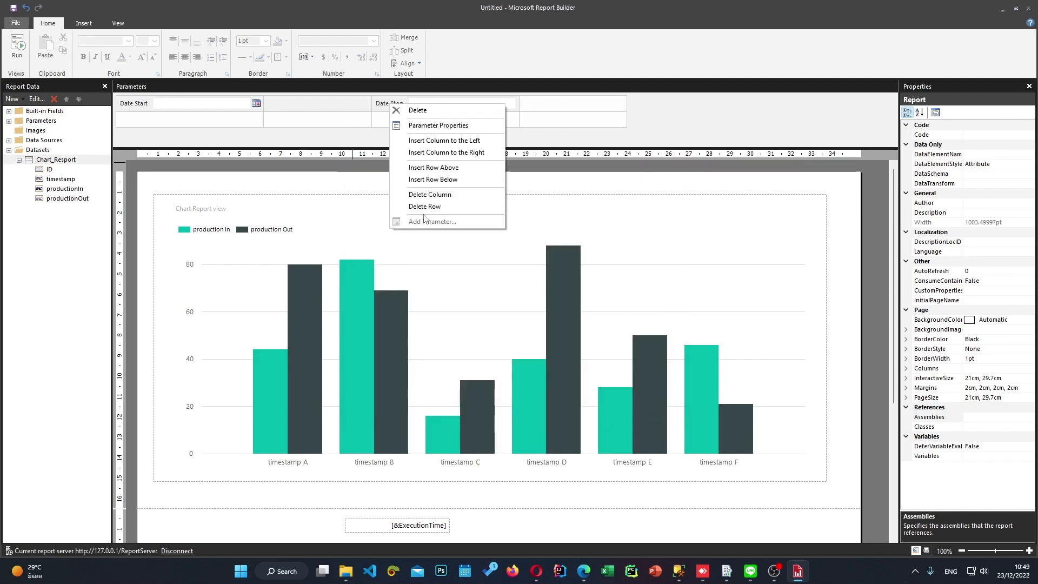
click(438, 125)
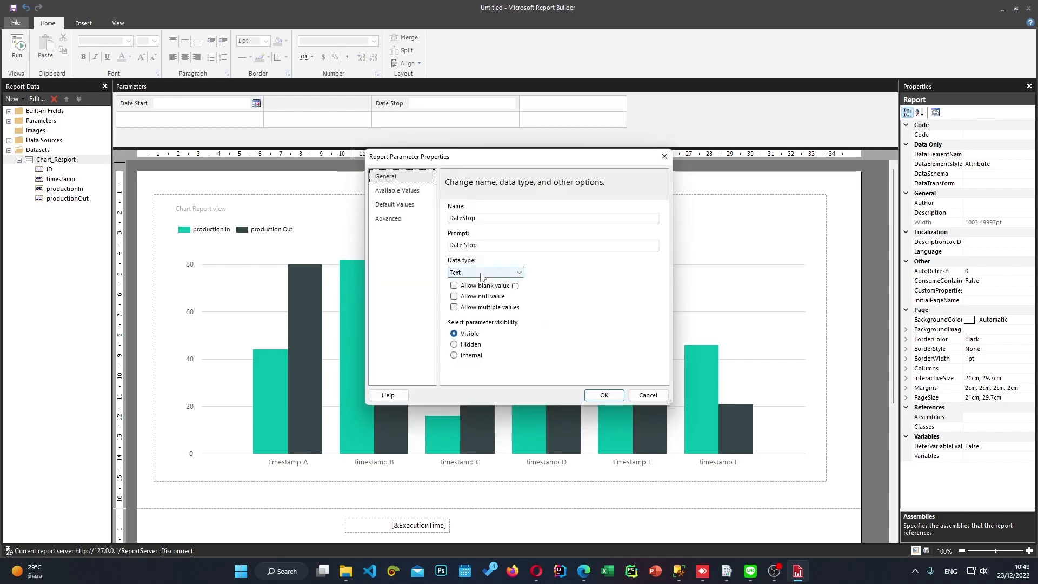
click(501, 272)
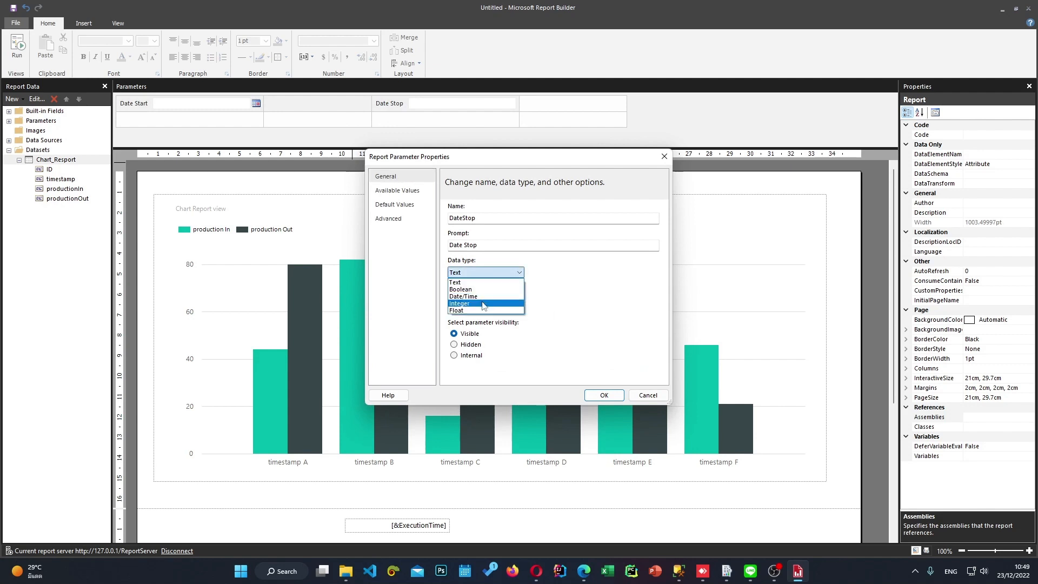
click(482, 297)
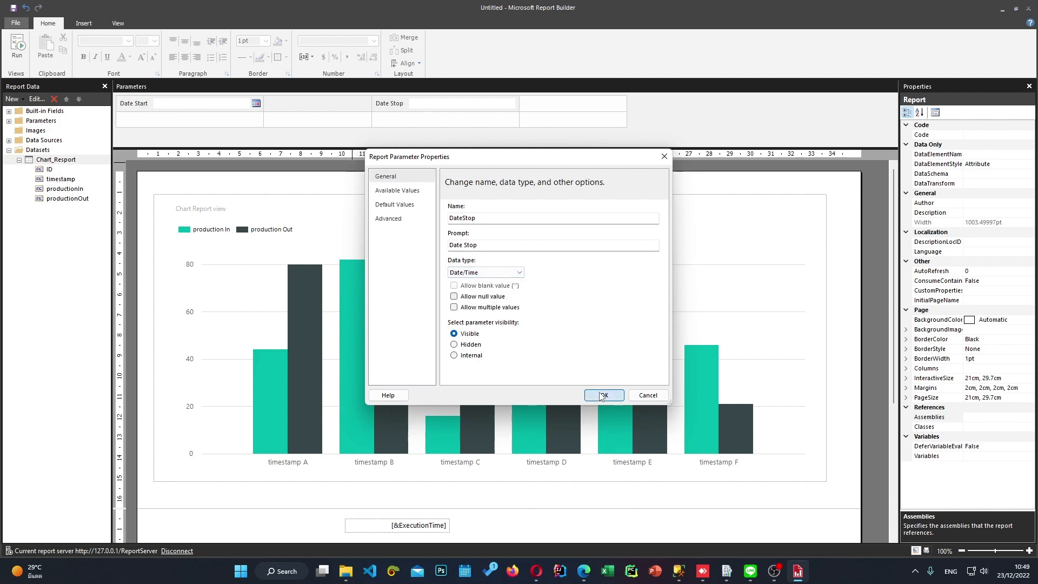
click(604, 395)
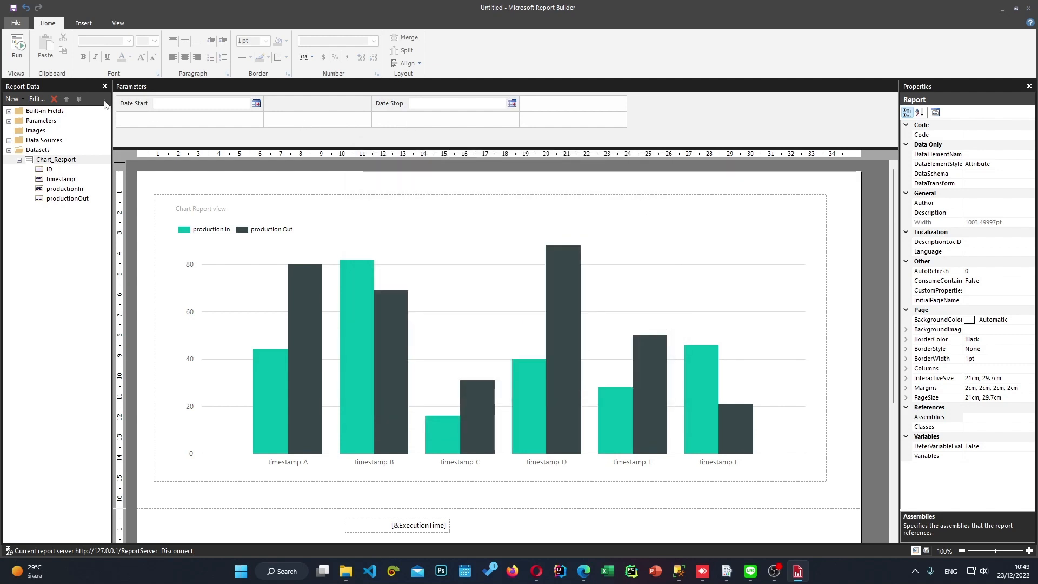
Step: Run the report with Date Start 12/12/2022 and Date Stop 13/12/2022
click(17, 46)
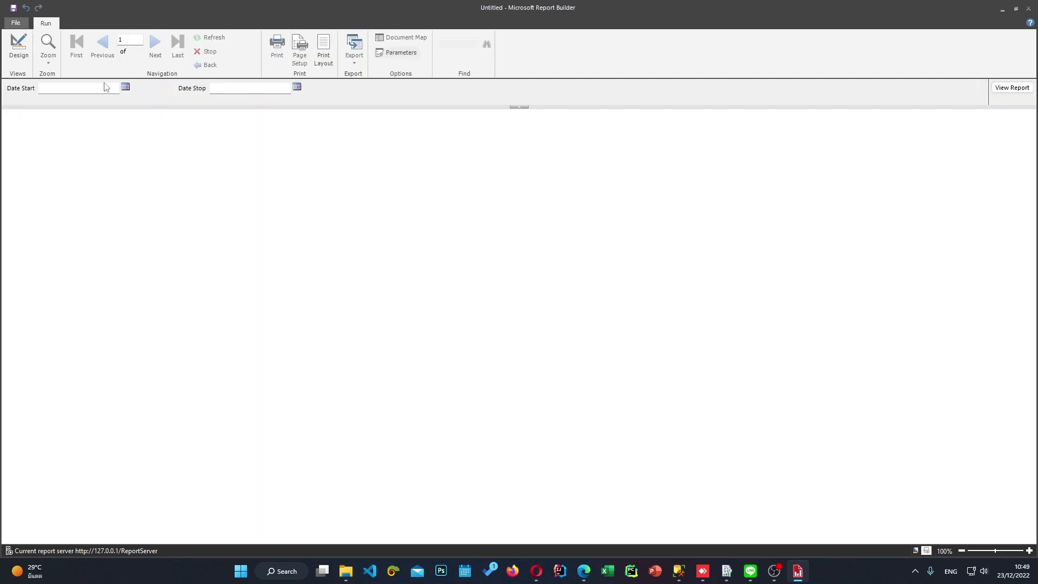
click(126, 87)
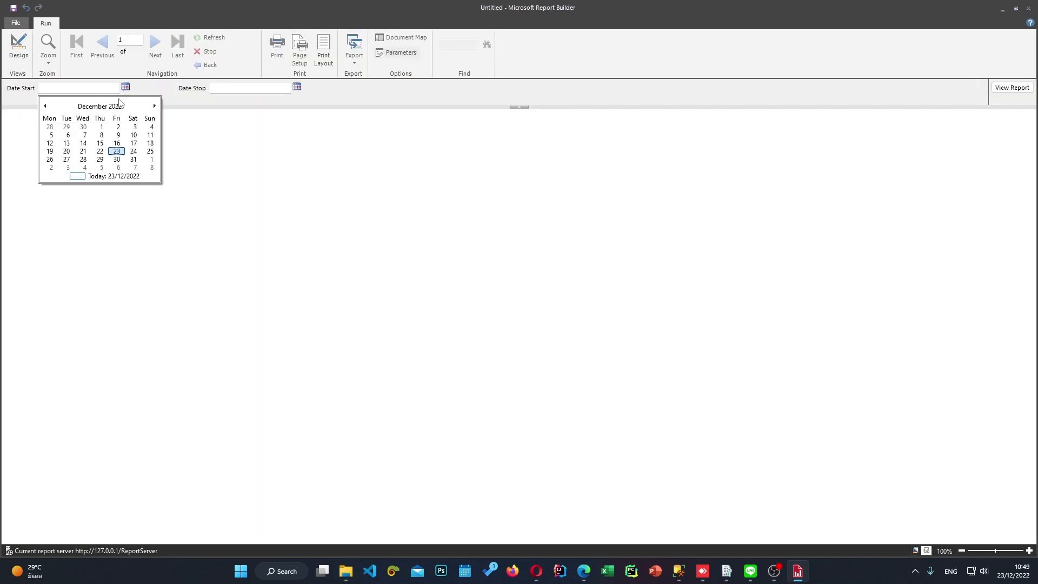
click(50, 143)
click(297, 87)
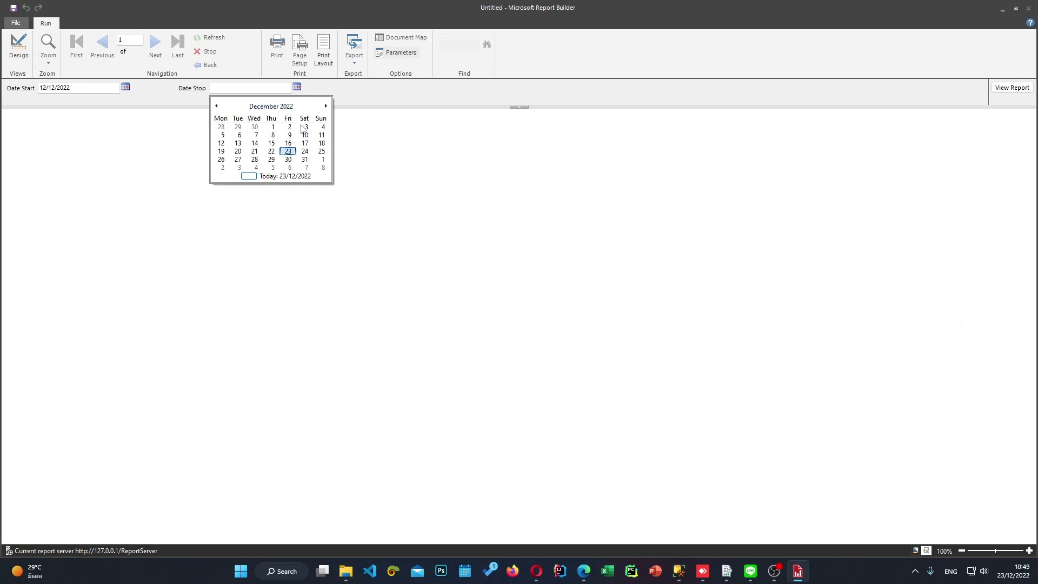
click(238, 143)
click(264, 88)
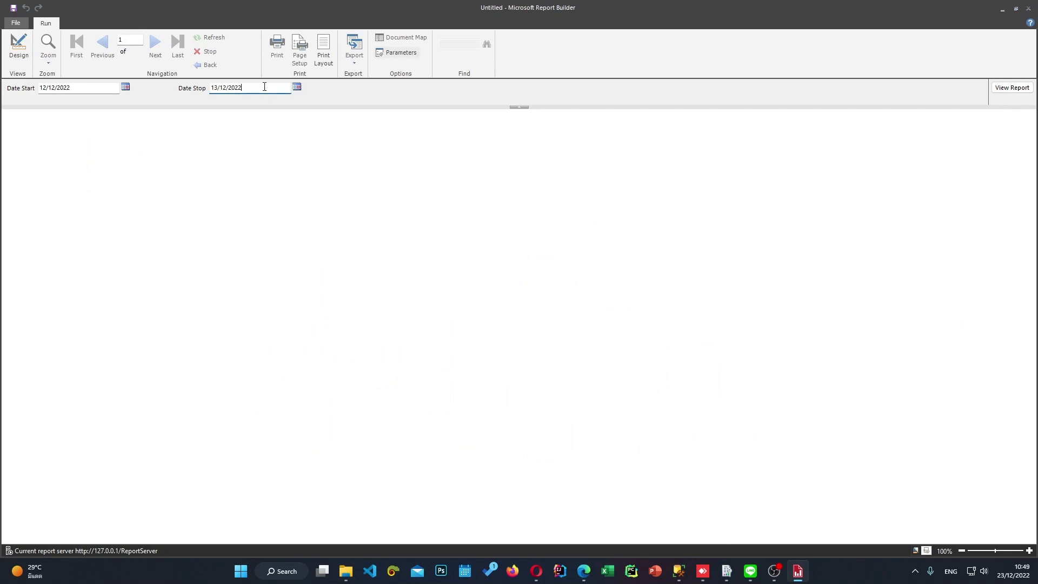
key(Return)
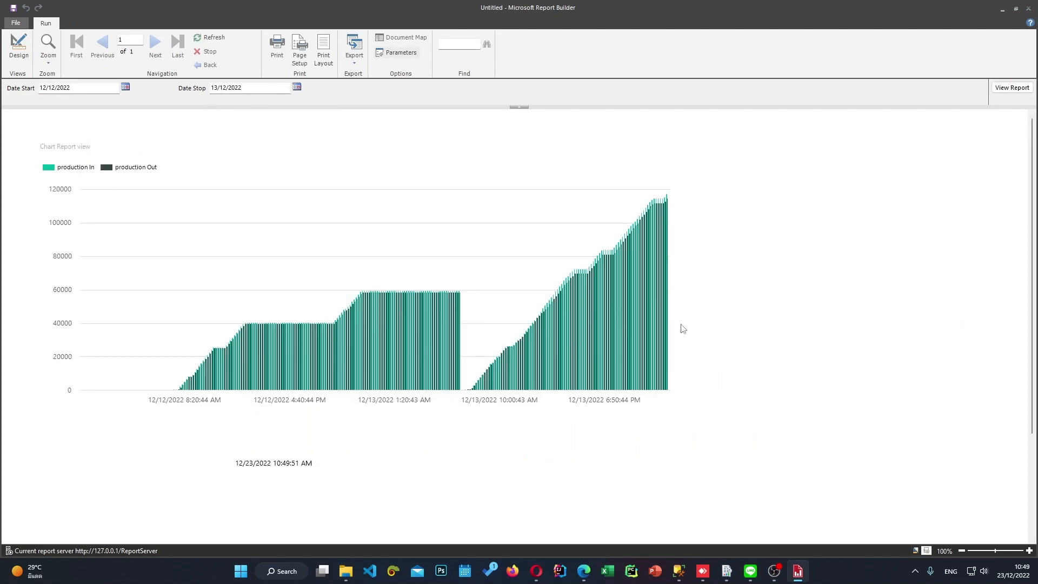
Step: Save the report as Chart_Report in the report server's Chart_EP3 folder
click(13, 7)
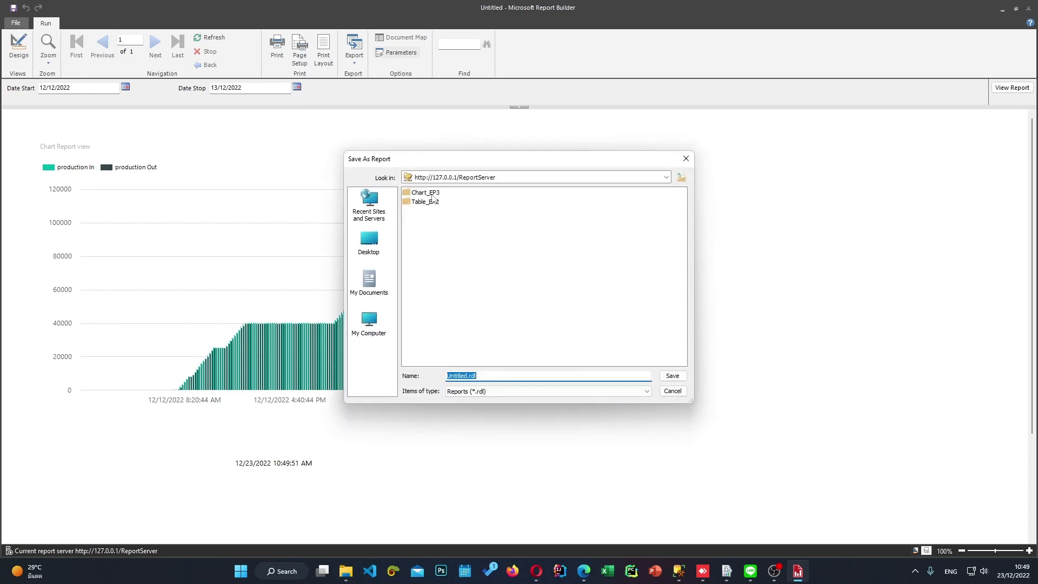
double_click(431, 194)
drag(488, 376, 430, 370)
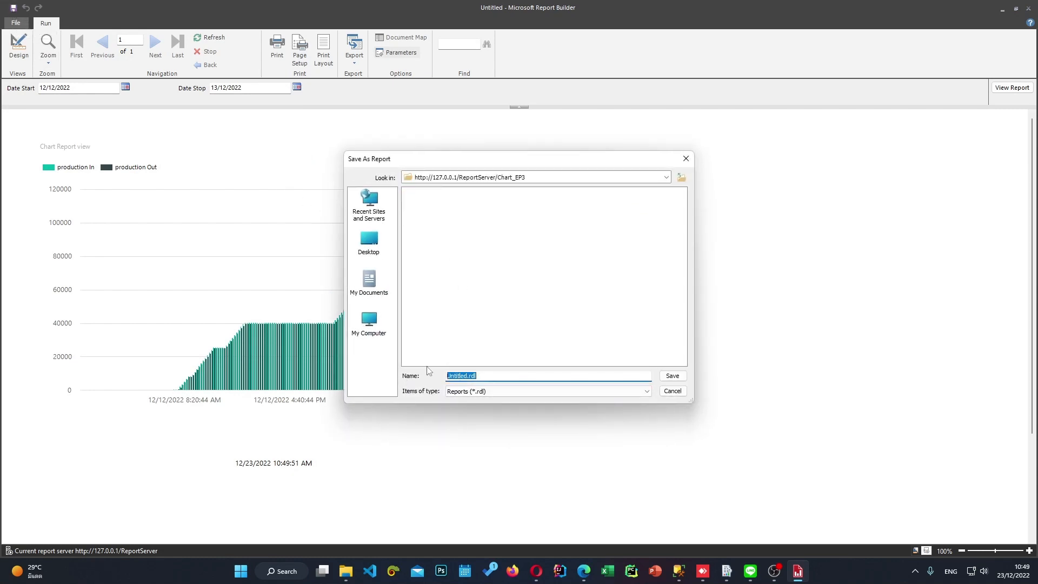
text(Chart_Report)
click(671, 375)
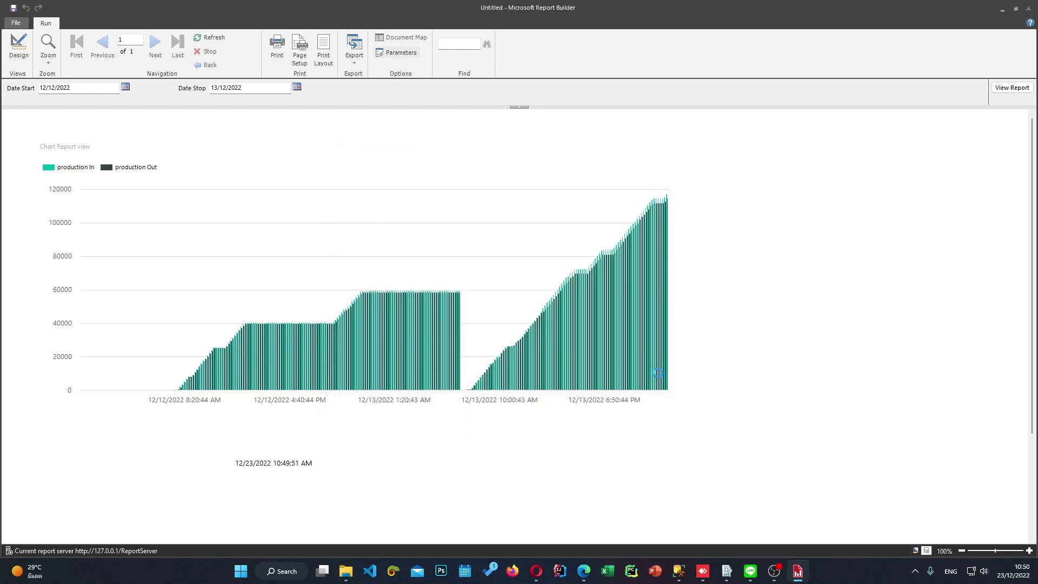
Step: Switch to the report server web portal in the Opera browser and open Chart_Report from the Chart_EP3 folder
click(536, 571)
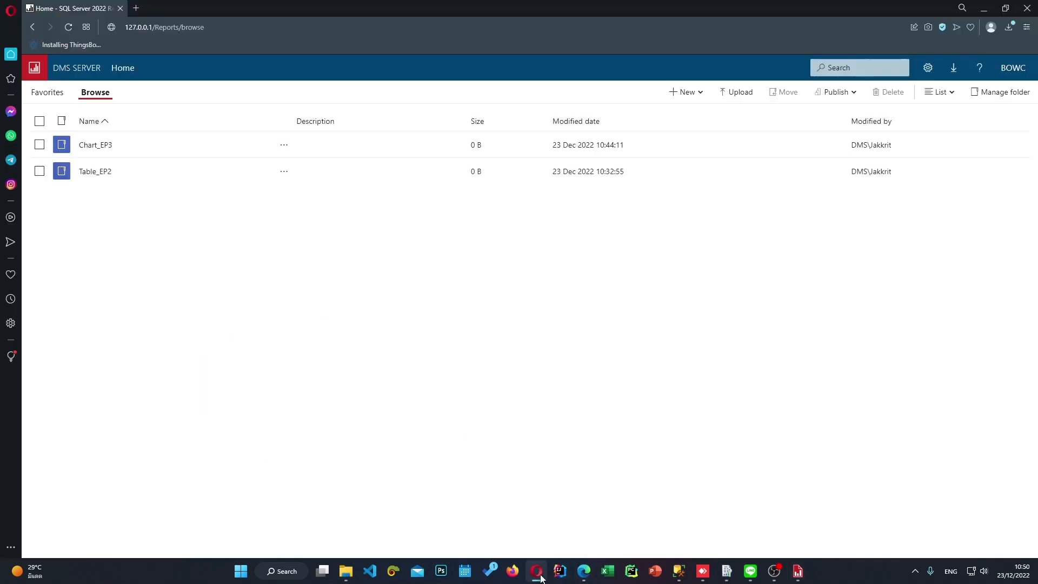
click(103, 152)
click(103, 149)
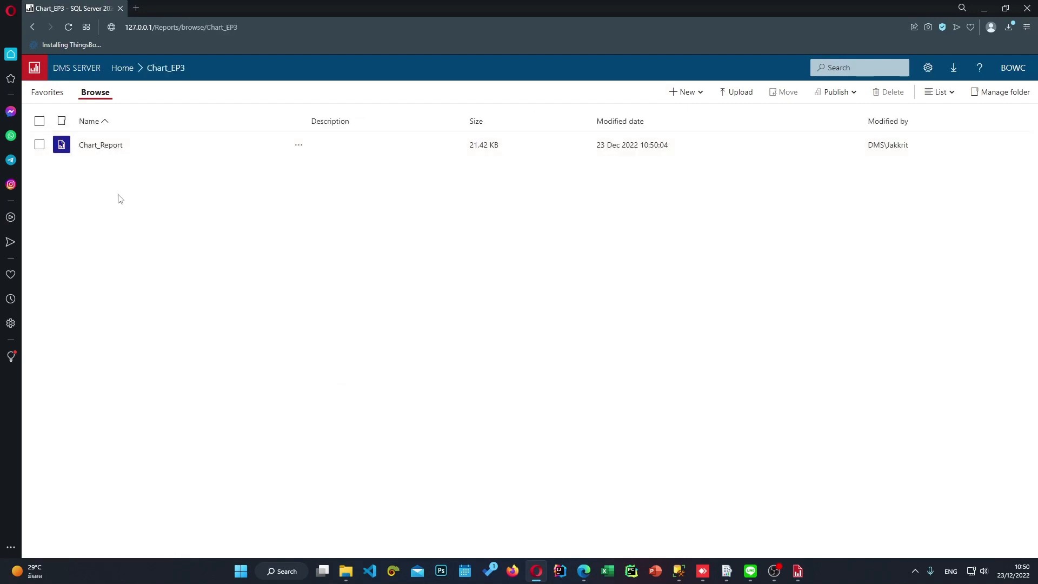
click(96, 147)
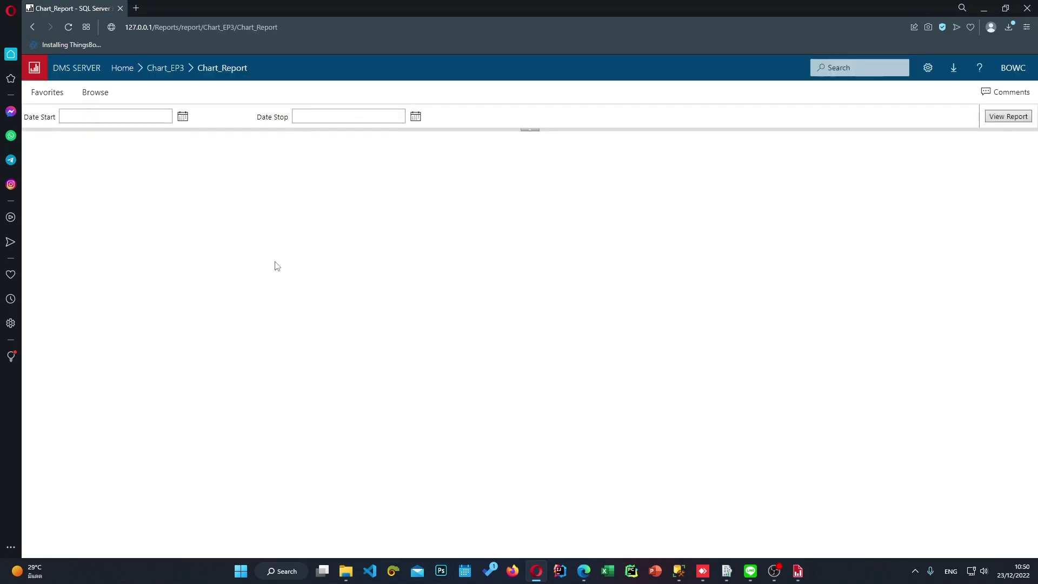
Step: View Chart_Report in the web portal with Date Start 12/12/2022 and Date Stop 14/12/2022
click(182, 117)
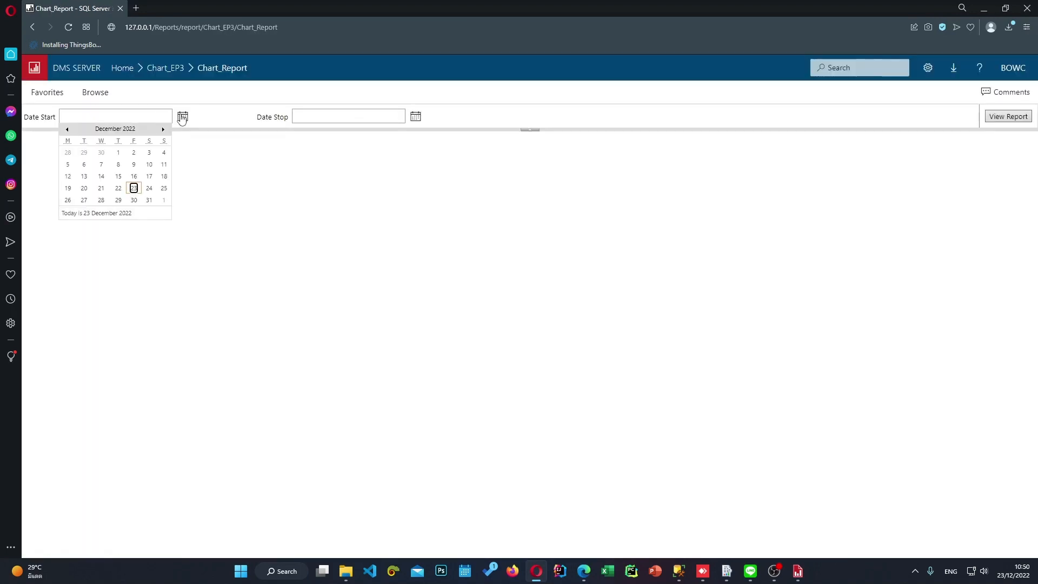
click(67, 176)
click(415, 116)
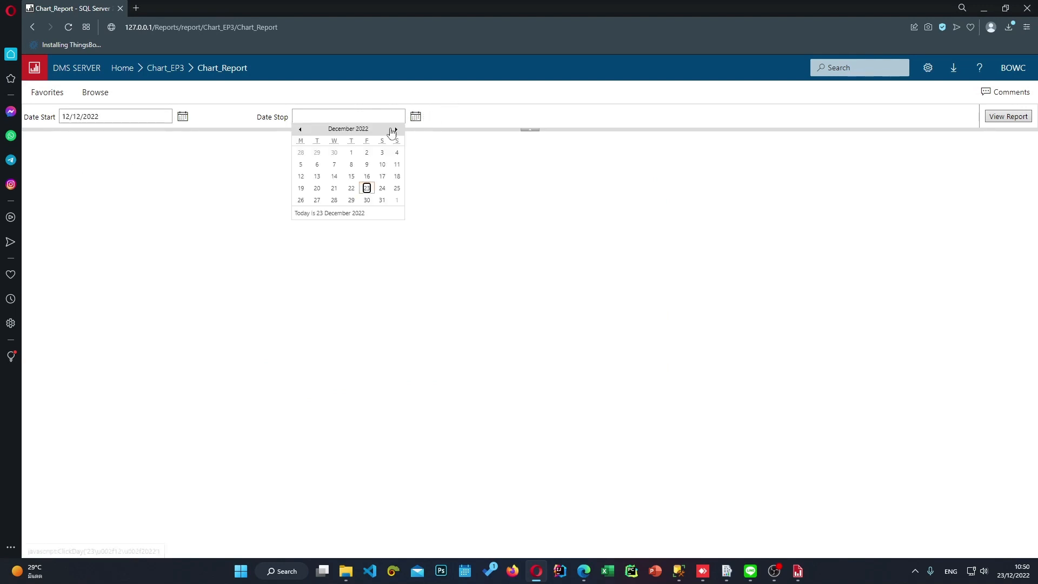
click(336, 162)
click(1008, 117)
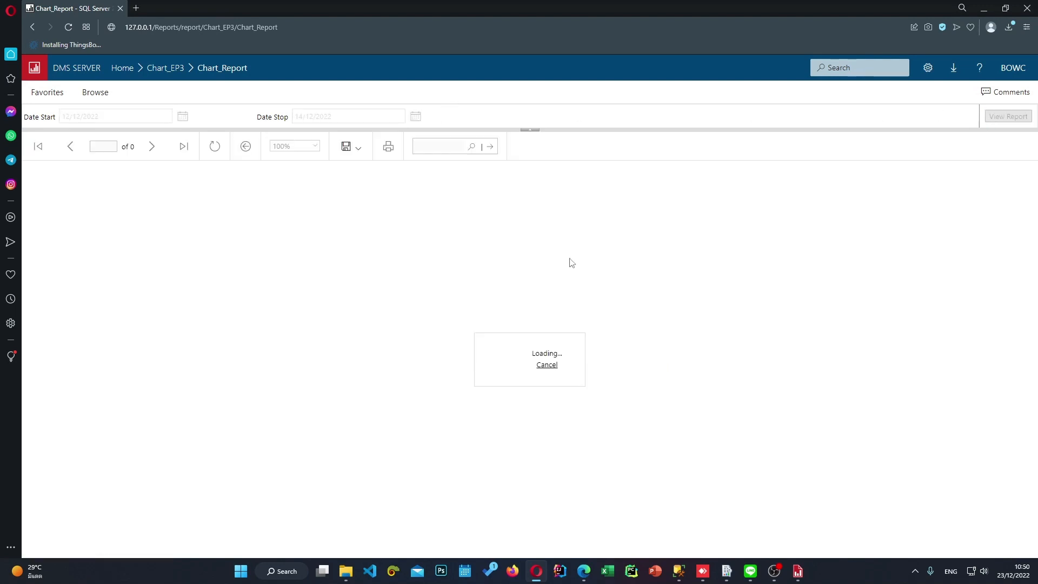